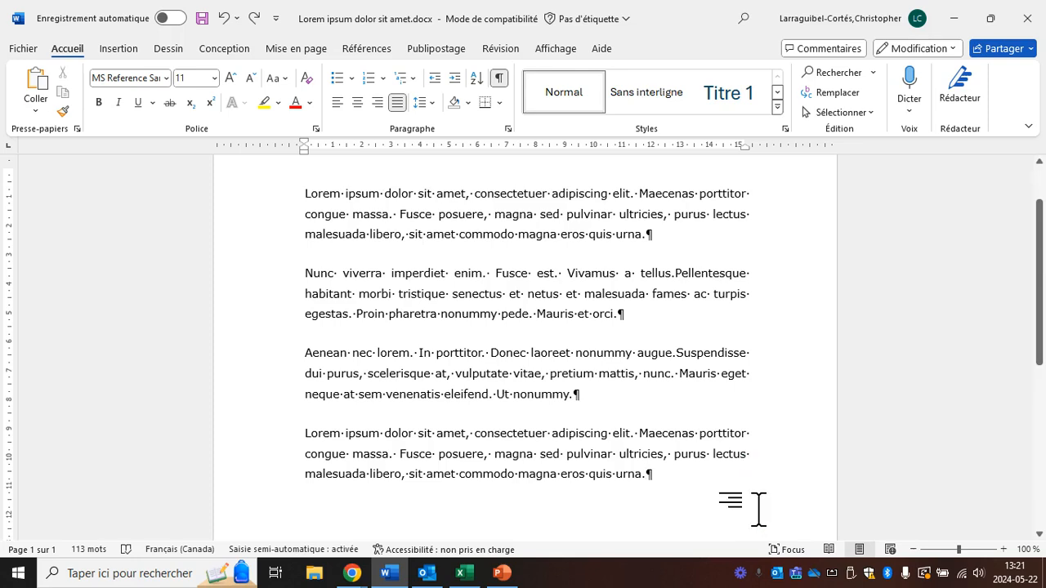
Step: Format all four paragraphs as a bulleted list with the four-diamond bullet
left_click_drag(760, 509, 303, 201)
scroll(524, 360, "up", 1)
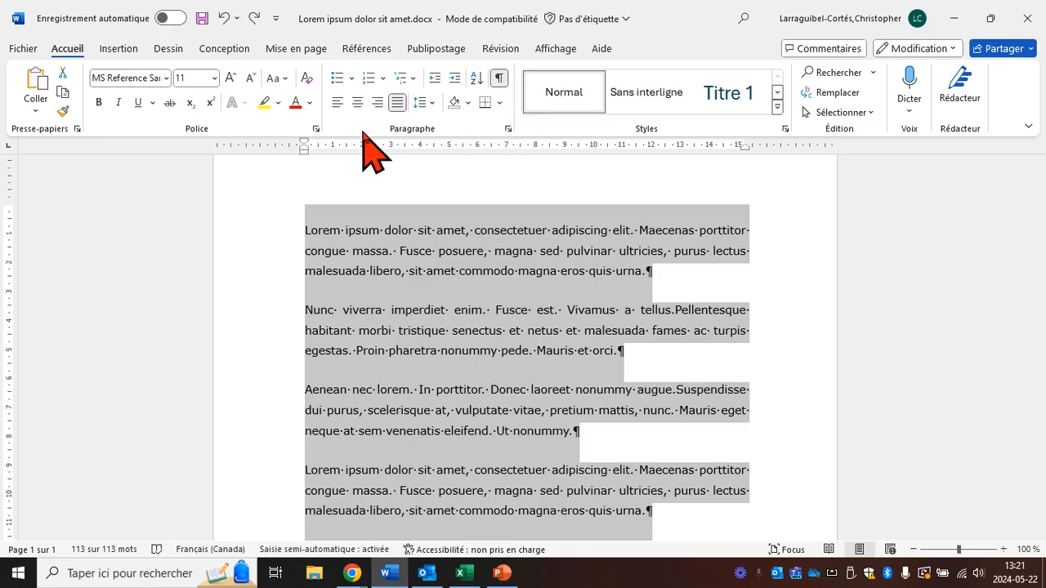
left_click(352, 79)
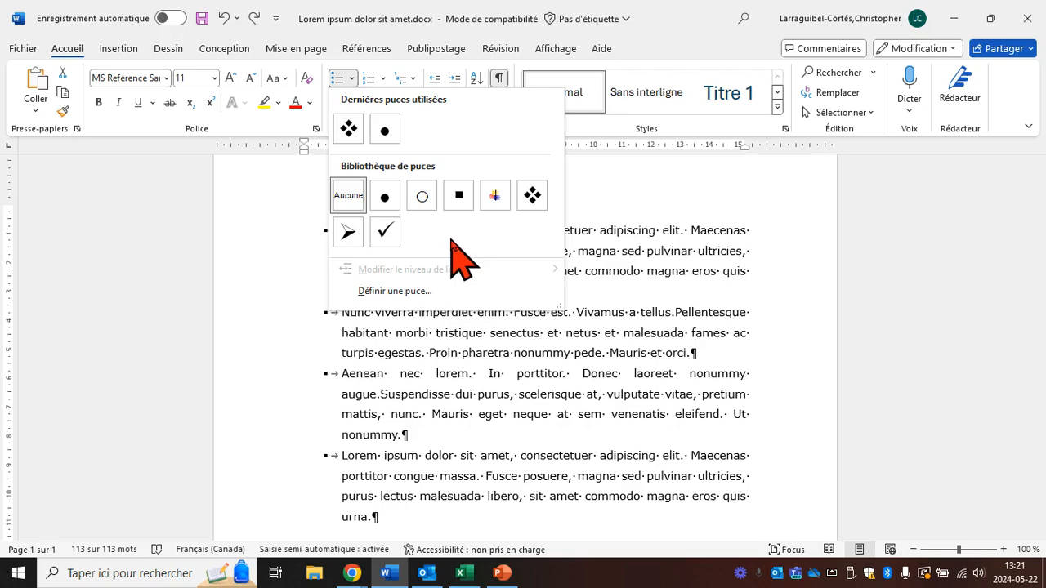
left_click(532, 196)
scroll(556, 327, "down", 2)
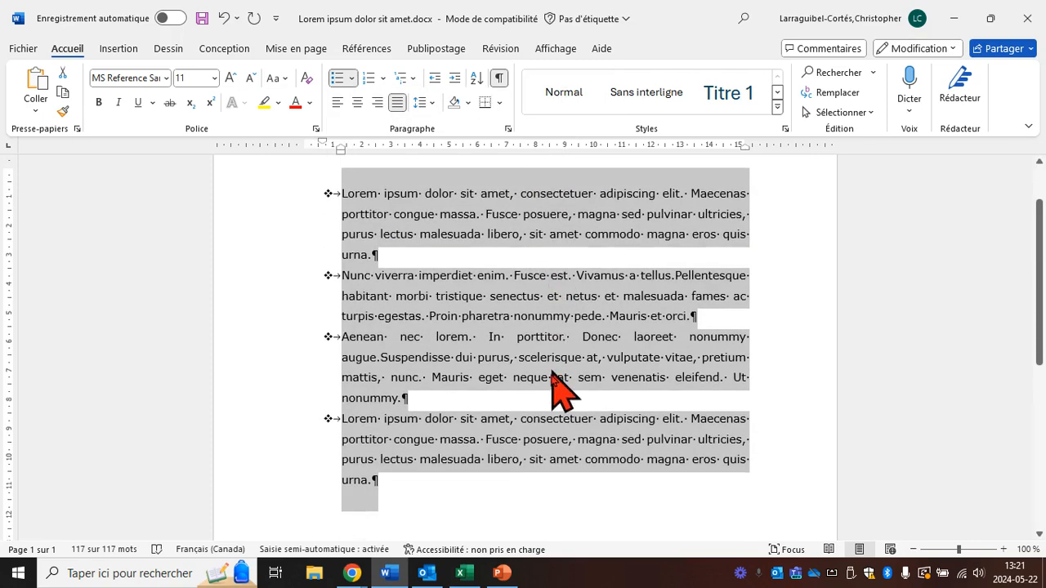
scroll(465, 409, "up", 1)
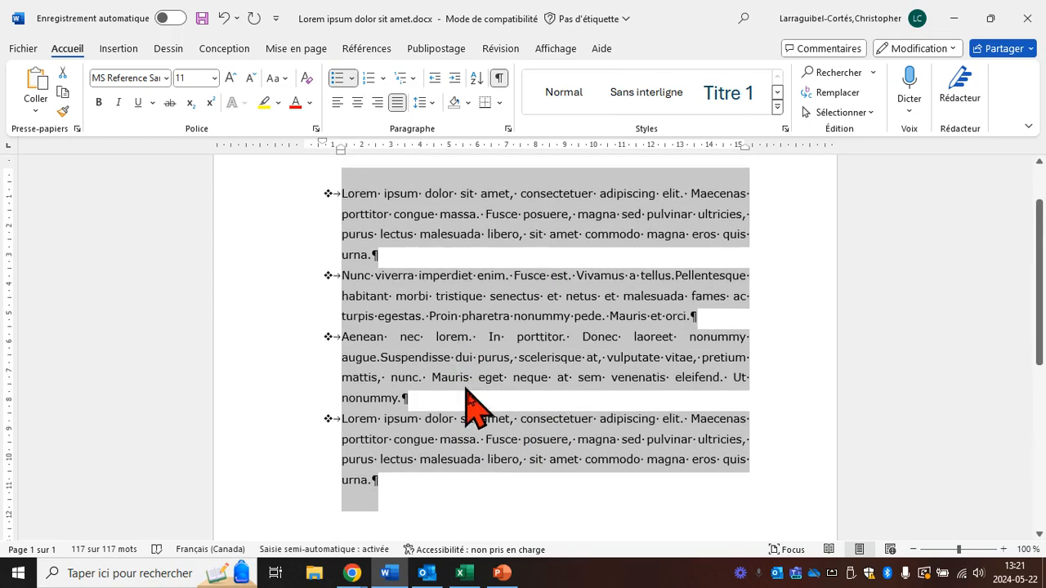
left_click(501, 495)
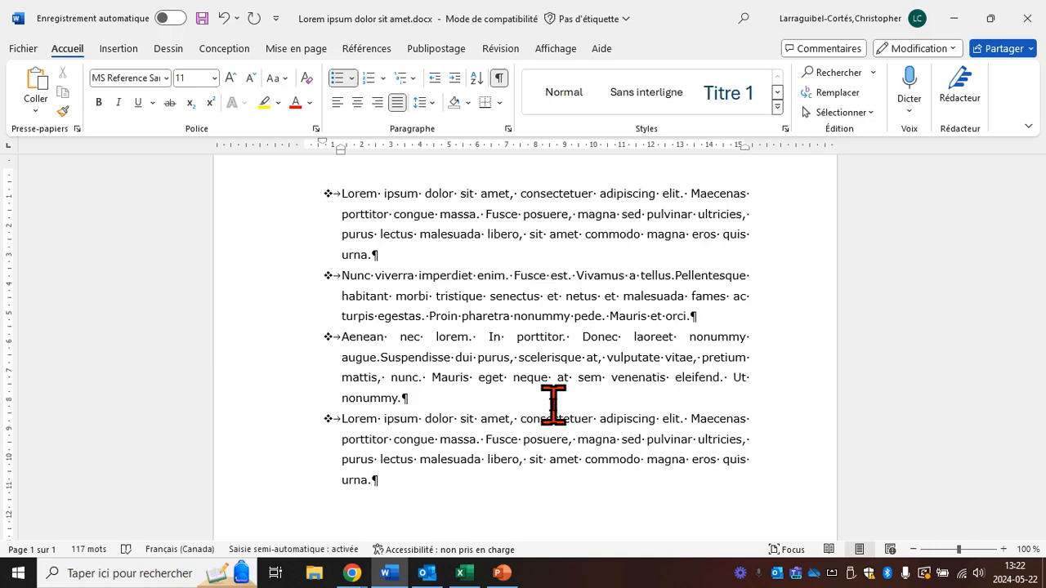
scroll(553, 405, "down", 1)
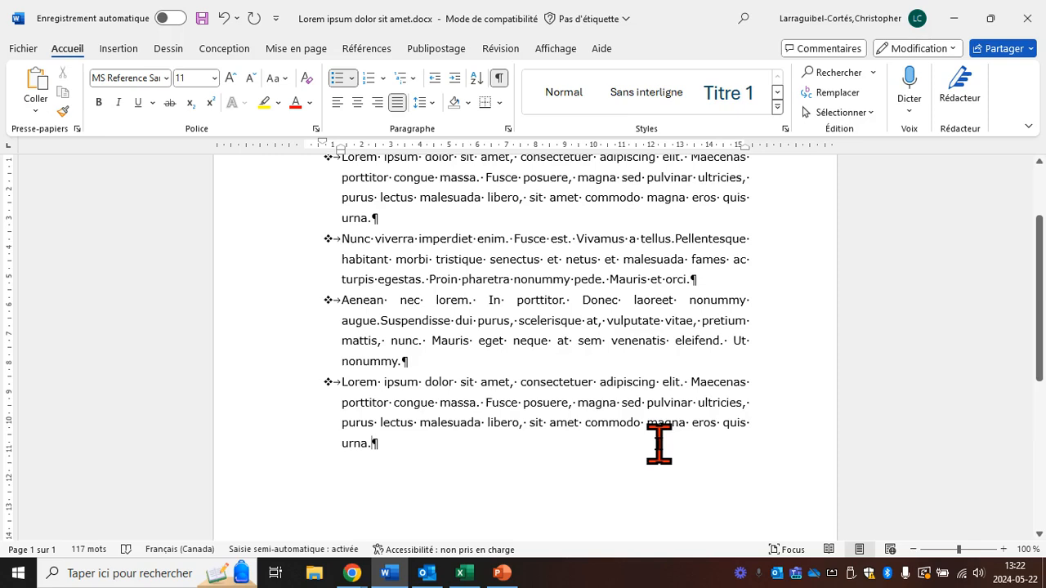
Step: Add an empty item after the last bulleted paragraph and remove its bullet and hanging text indent
key("Return")
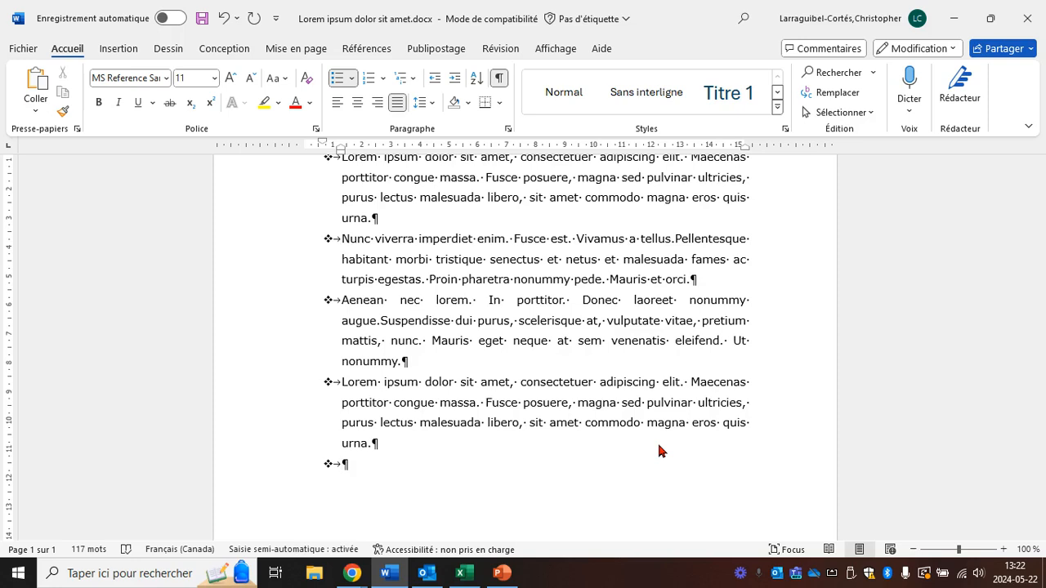
key("BackSpace")
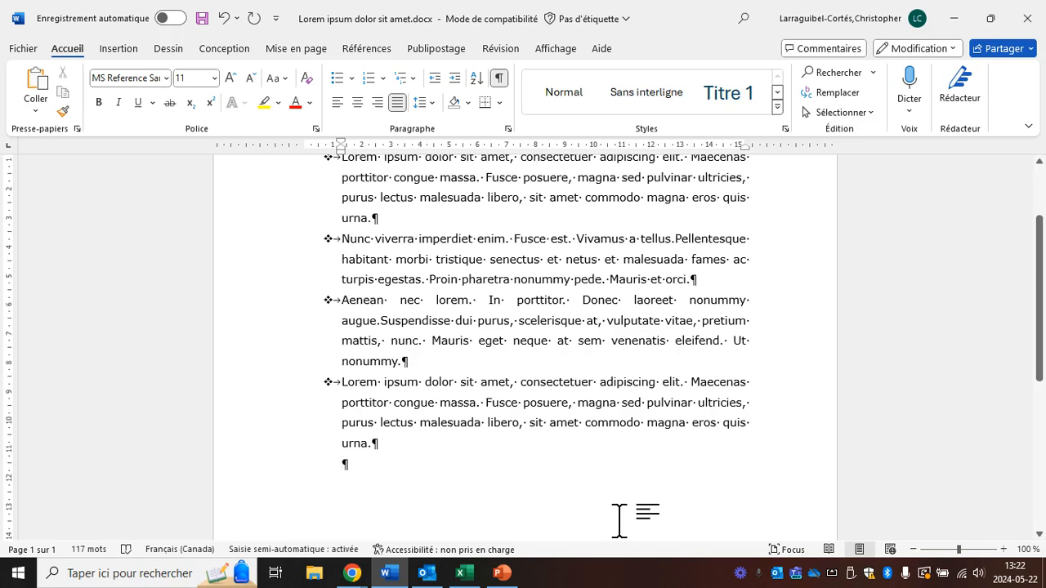
key("BackSpace")
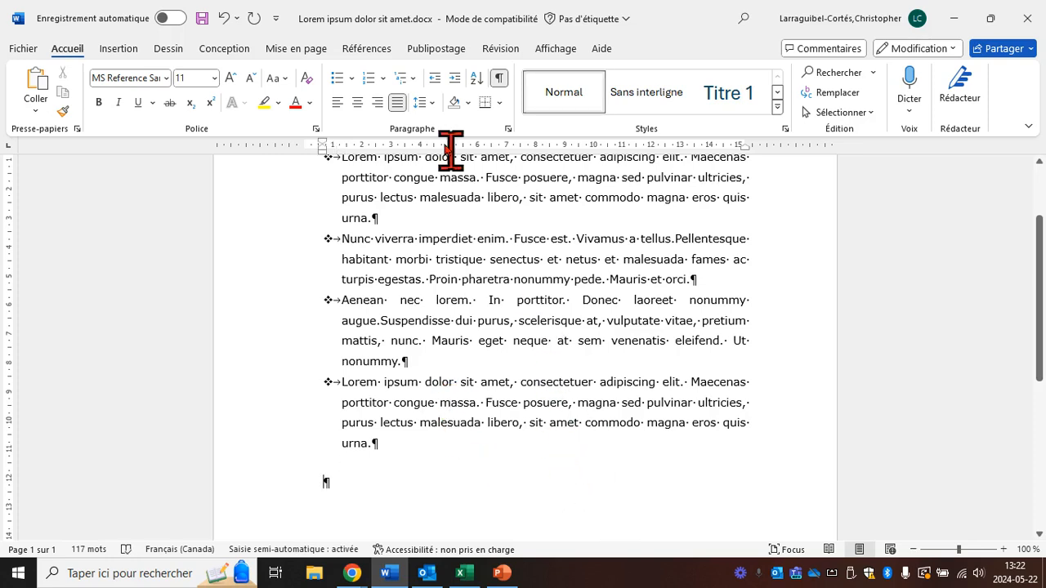
Step: Undo the added line and the bullet formatting on all four paragraphs
left_click(224, 19)
left_click(224, 21)
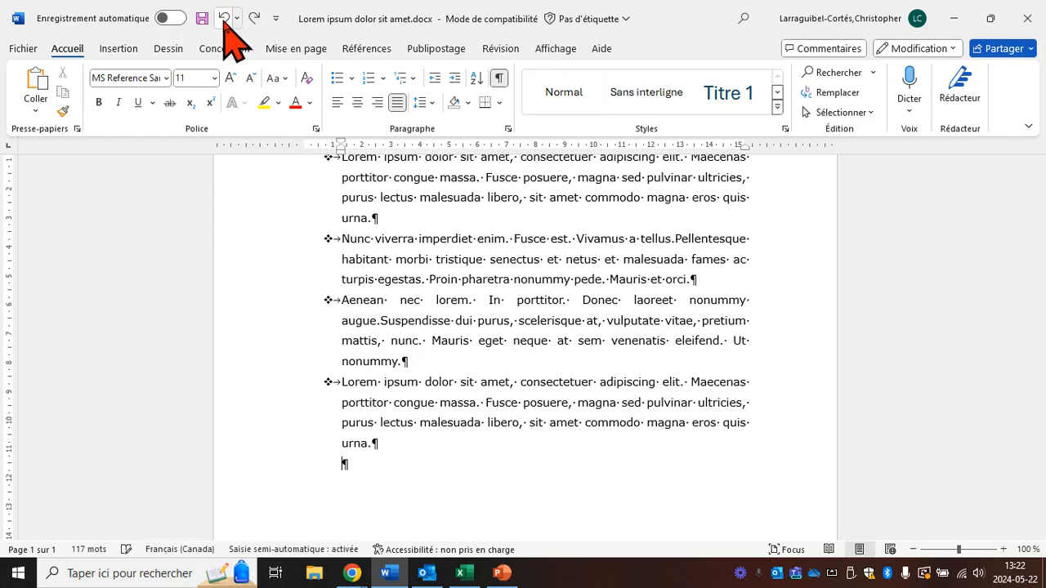
left_click(224, 20)
left_click(224, 21)
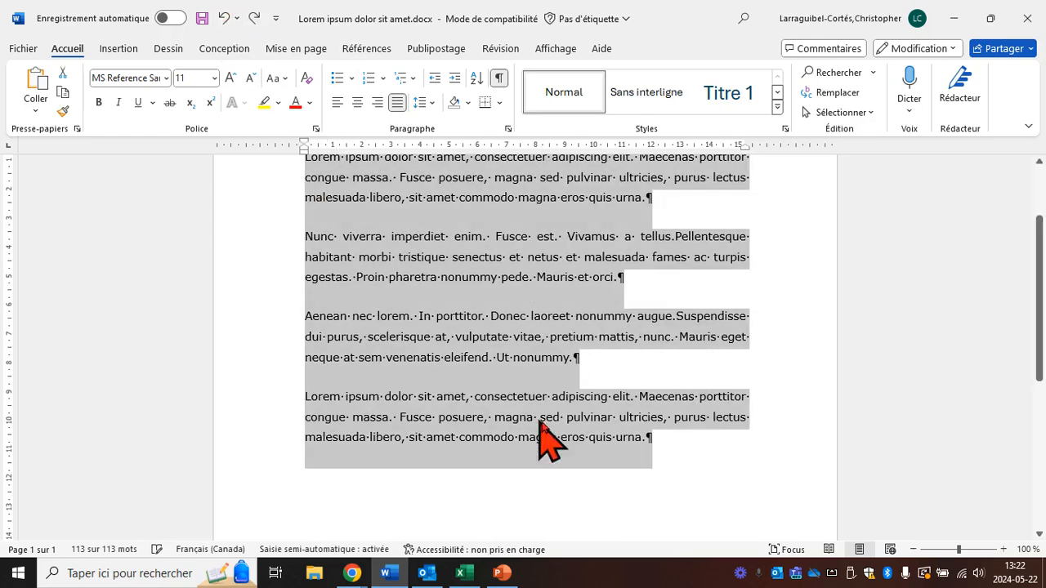
left_click(715, 475)
scroll(703, 489, "up", 2)
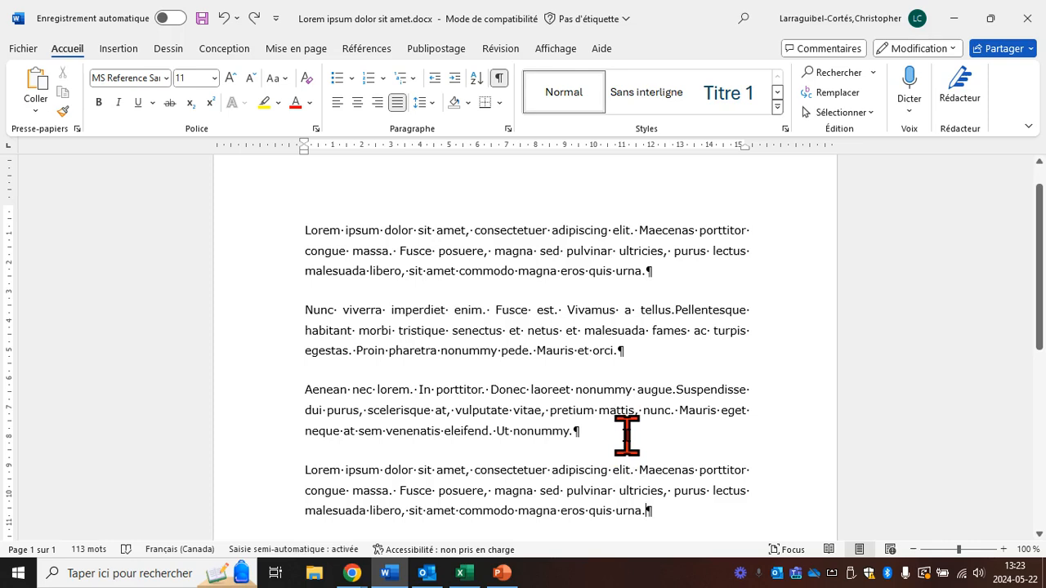
Step: Number the second and third paragraphs in the A. B. C. format and add an empty item after the third paragraph
left_click_drag(577, 432, 301, 310)
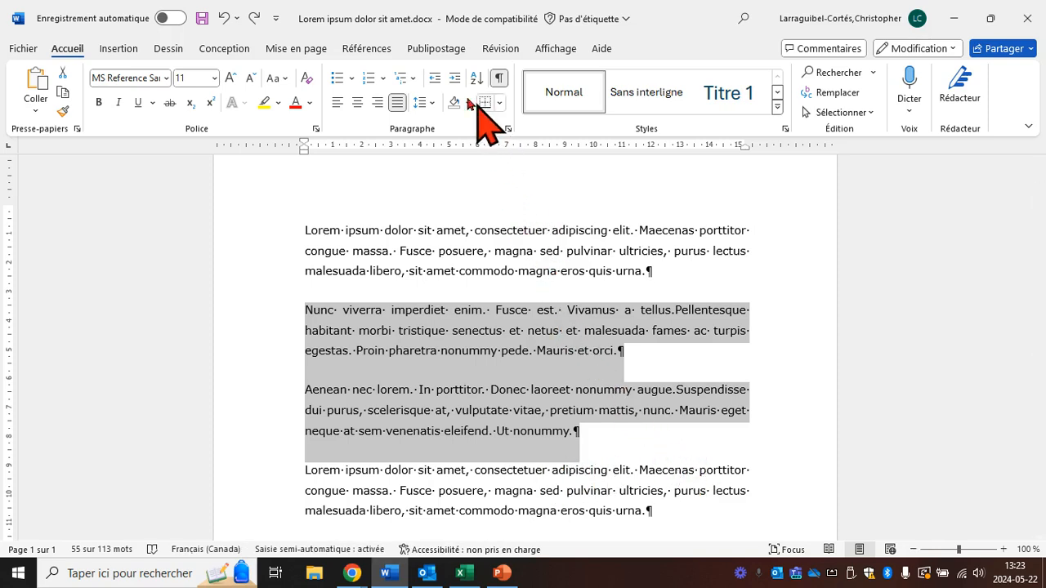
left_click(383, 79)
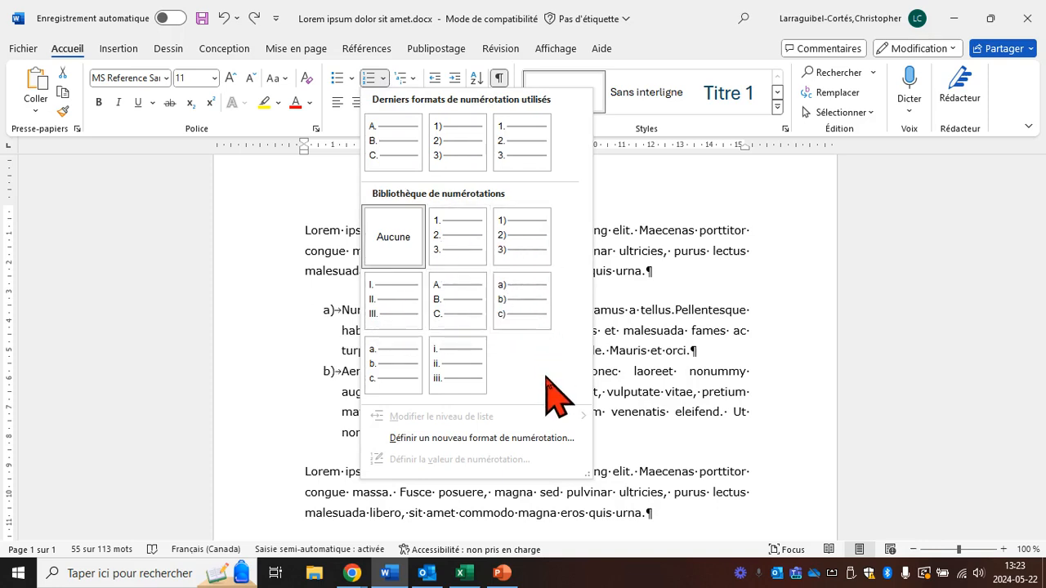
left_click(462, 306)
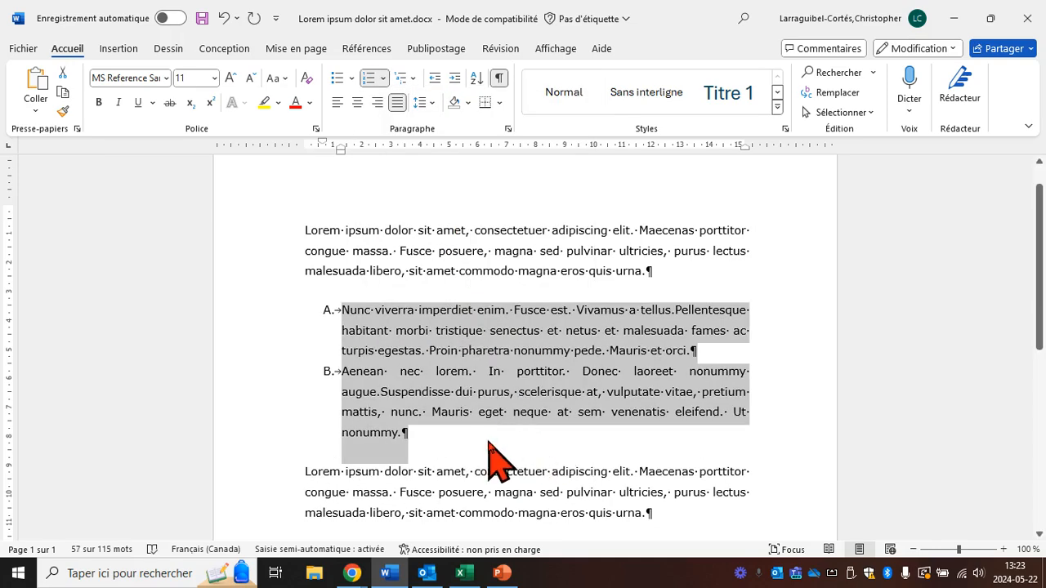
left_click(347, 318)
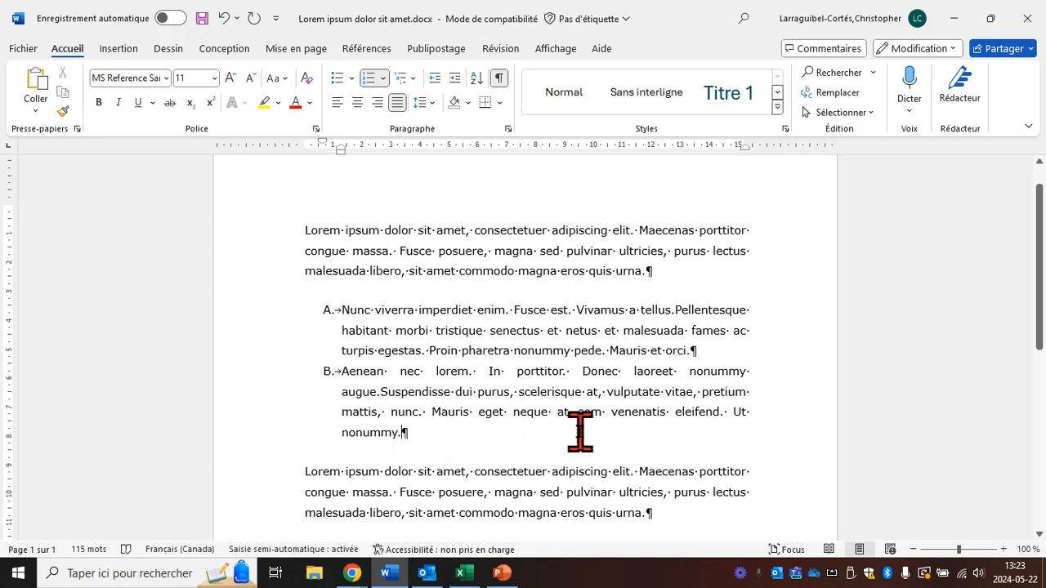
key("Return")
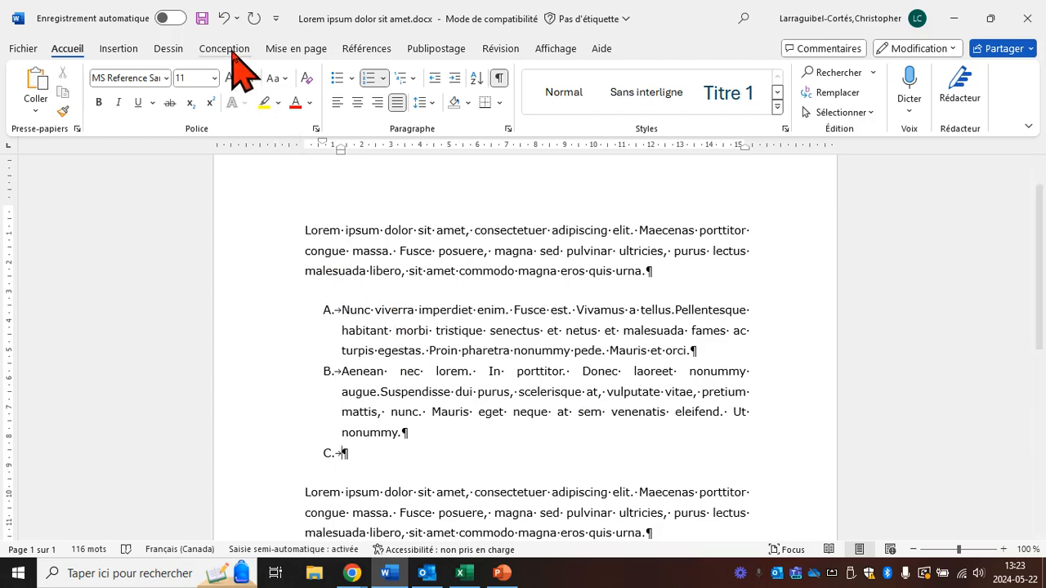
Step: Undo the added empty item and the lettered numbering of the second and third paragraphs
left_click(224, 19)
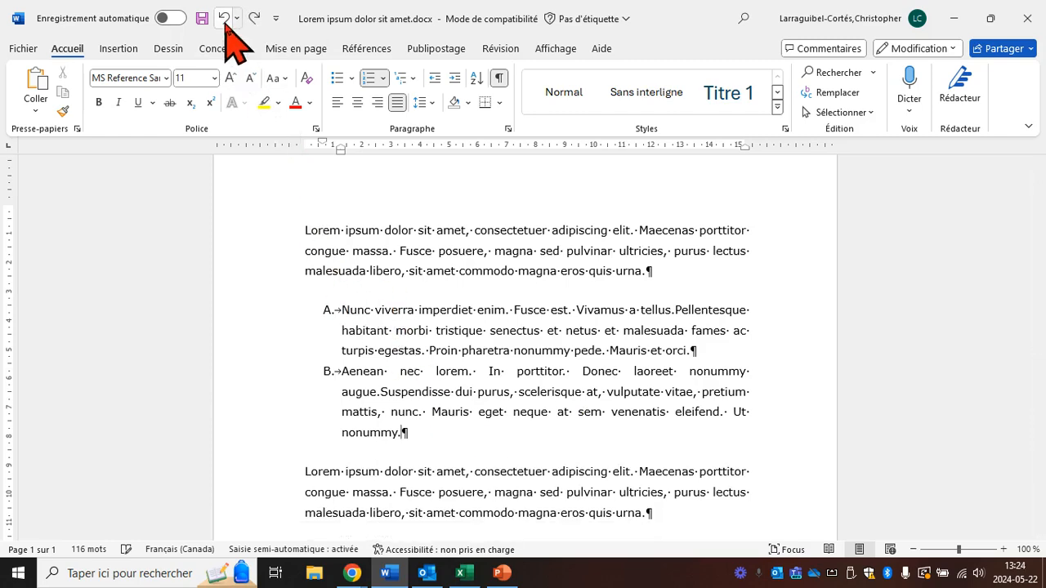
left_click(224, 19)
left_click(479, 404)
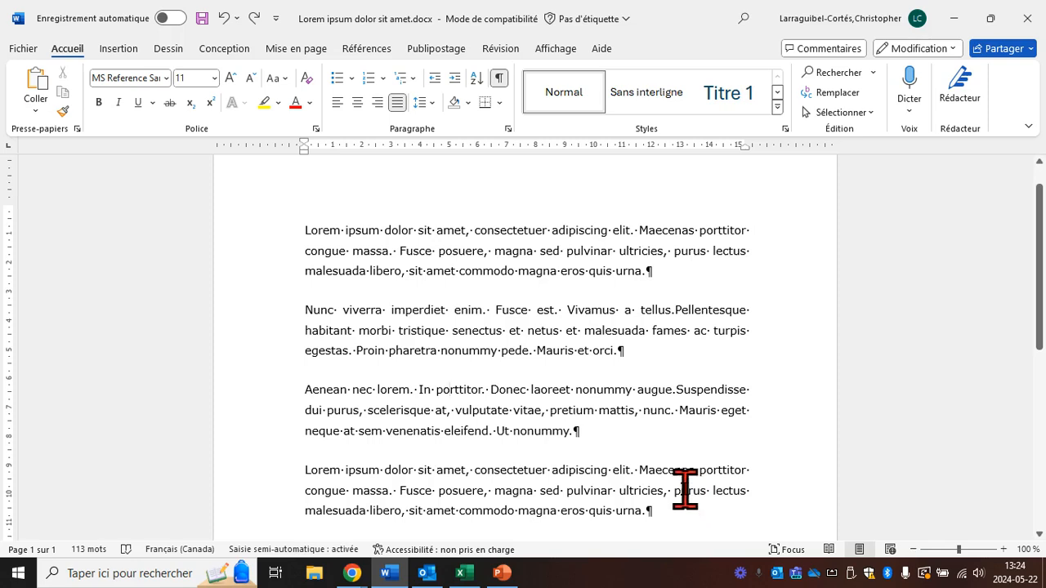
Step: Apply the 1) a) i) multilevel list format to all four paragraphs
left_click_drag(308, 229, 666, 513)
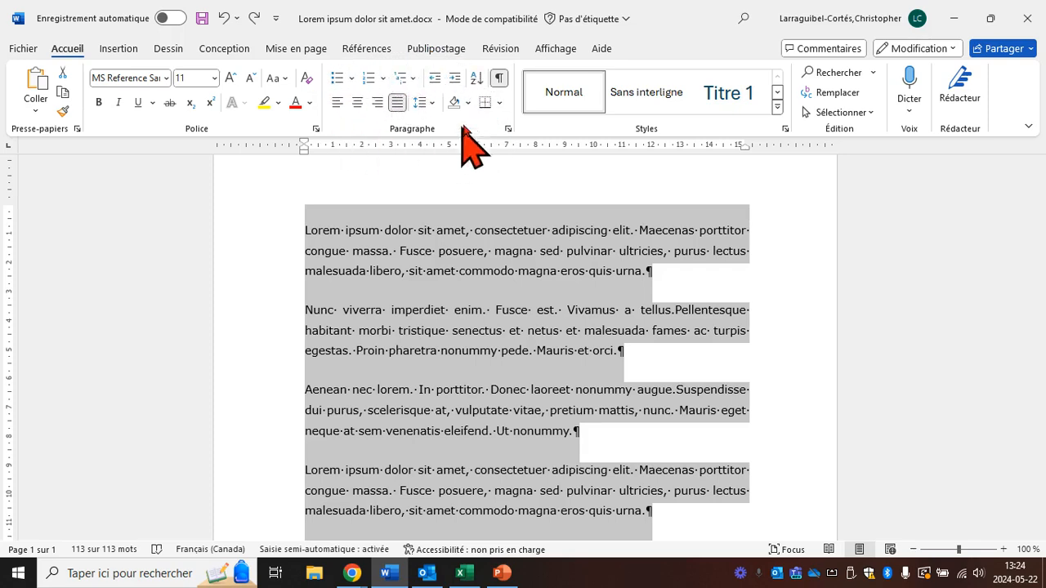
left_click(414, 79)
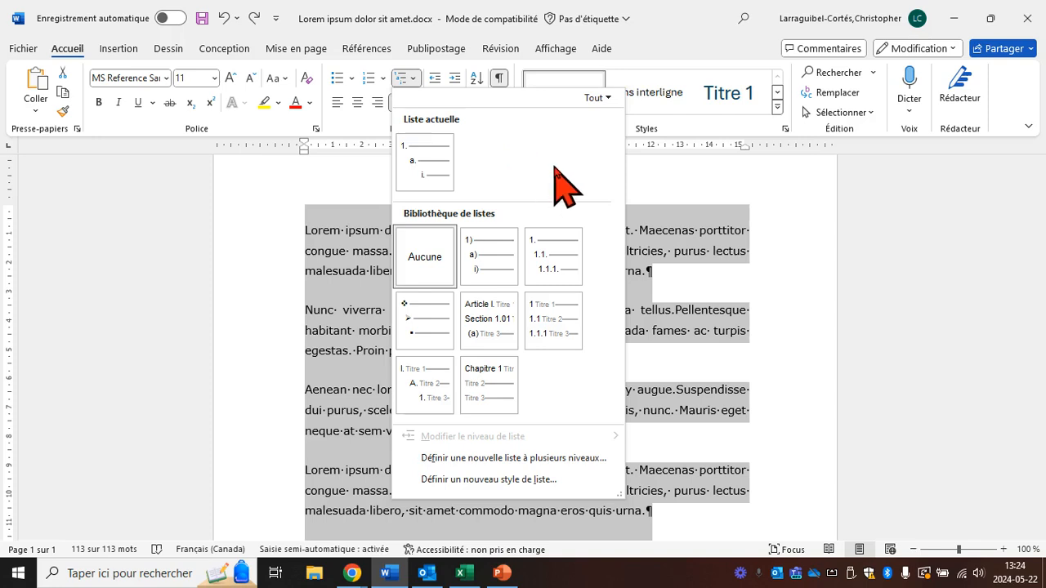
mouse_move(478, 268)
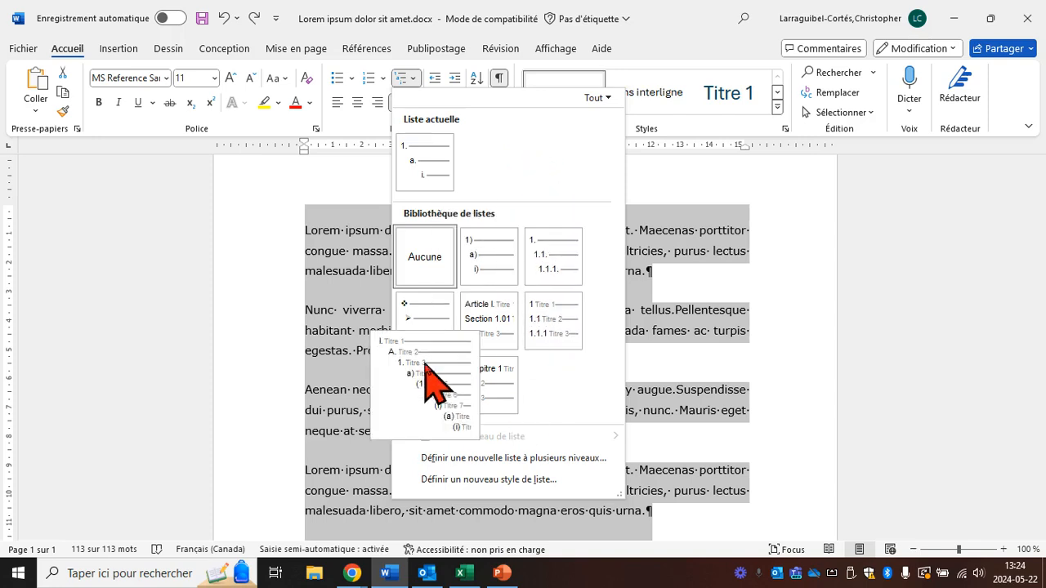
mouse_move(426, 343)
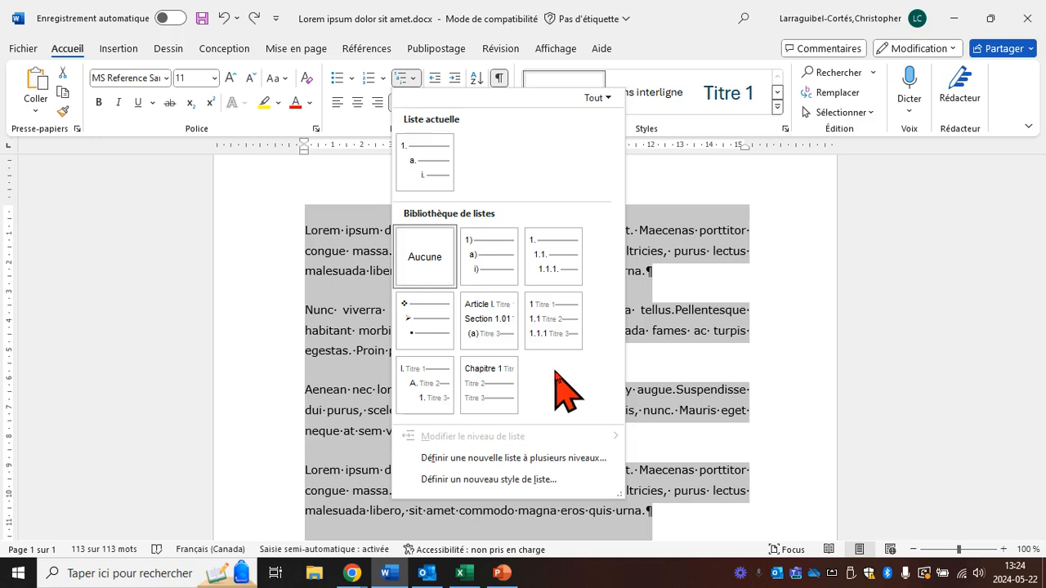
left_click(493, 270)
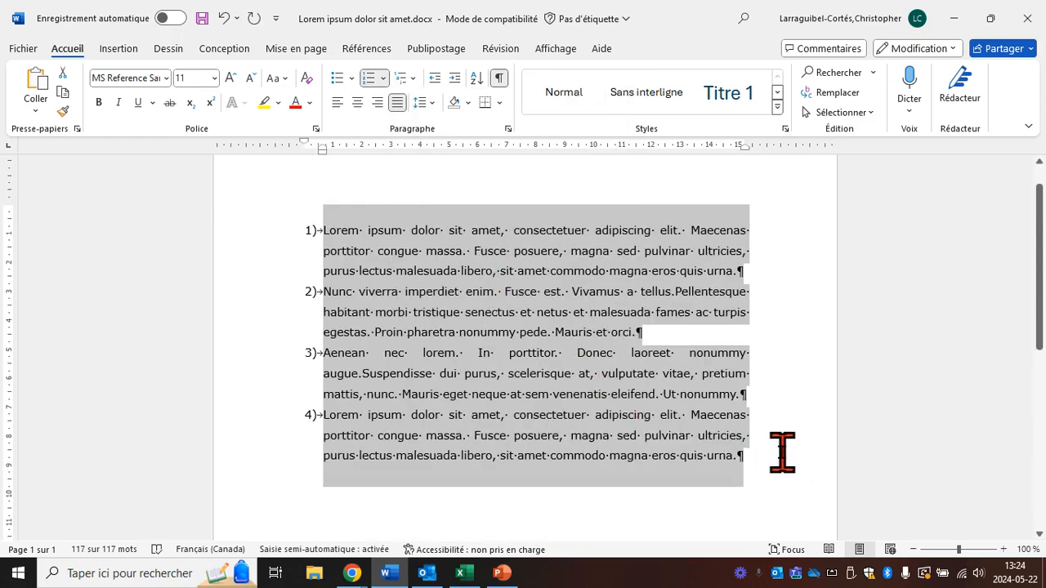
left_click(780, 452)
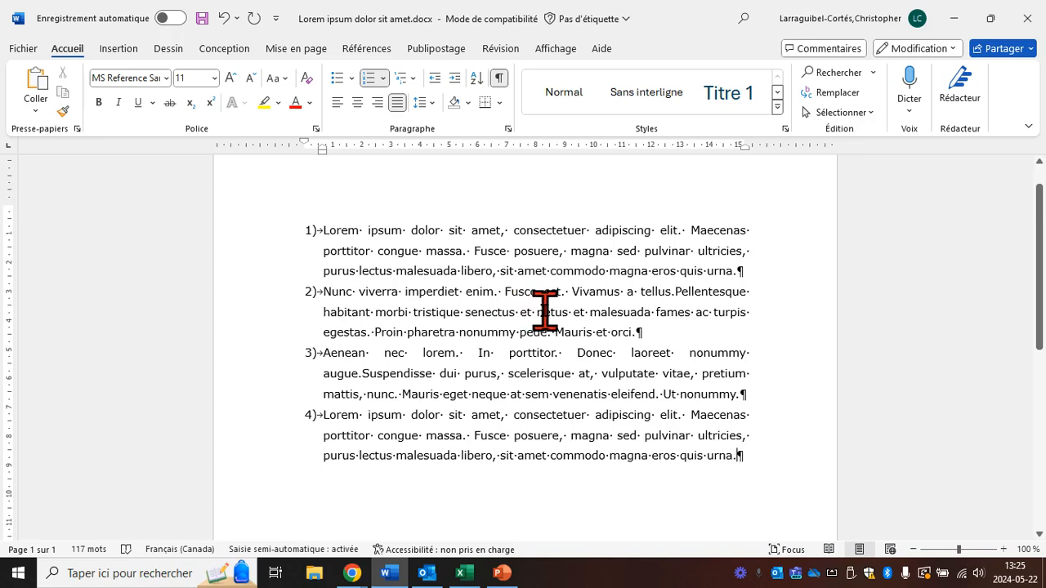
Step: Demote the "Nunc viverra" item to the a) level and the "Aenean nec lorem" item to the i) level
left_click(322, 292)
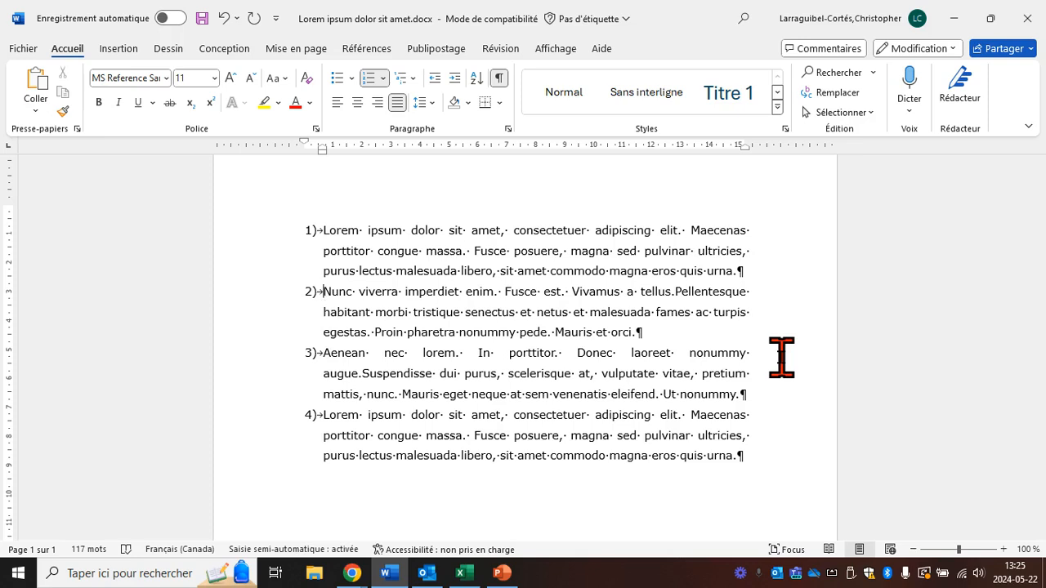
key("Tab")
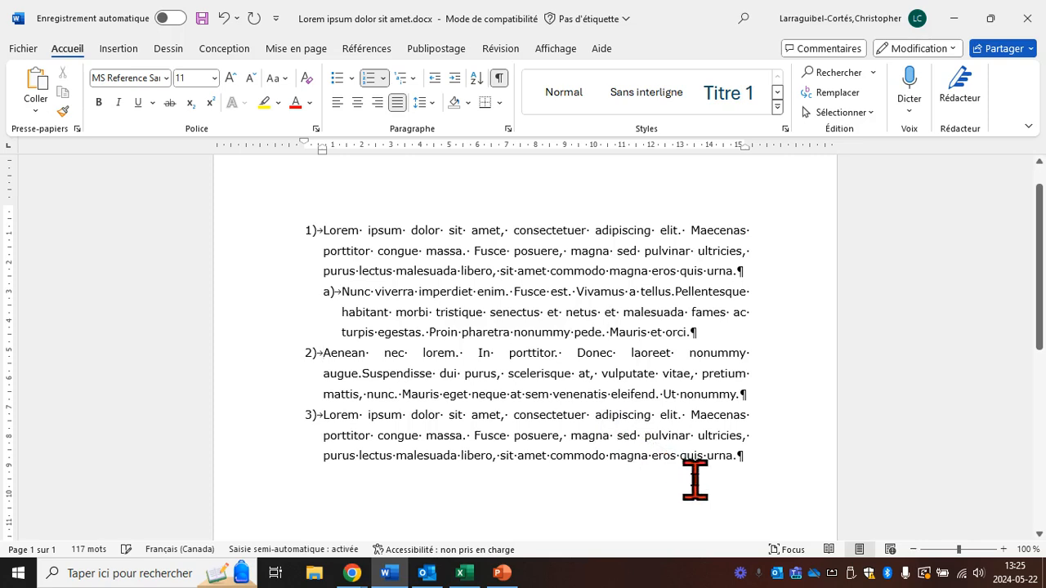
left_click(317, 354)
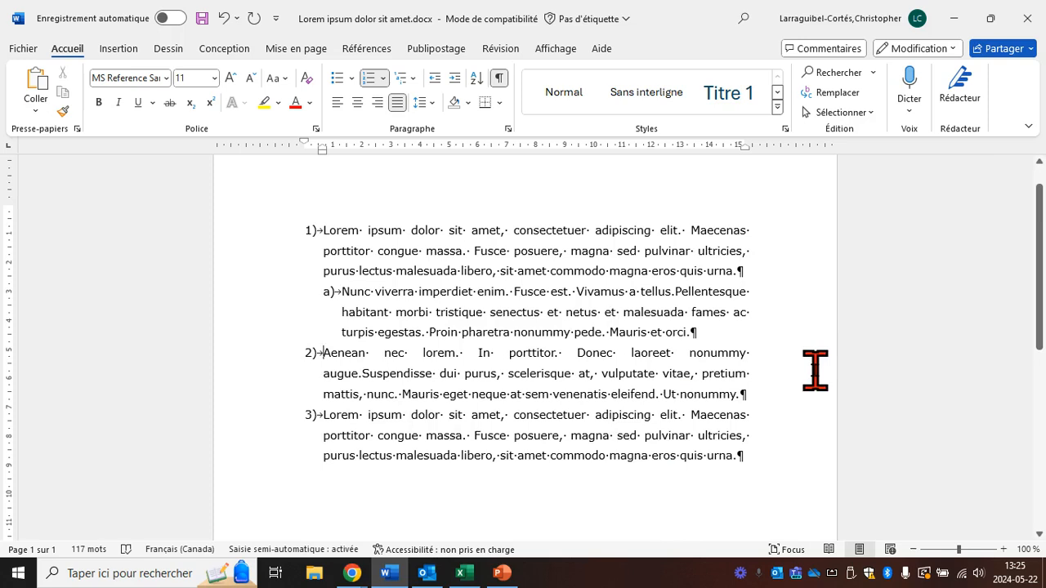
key("Tab")
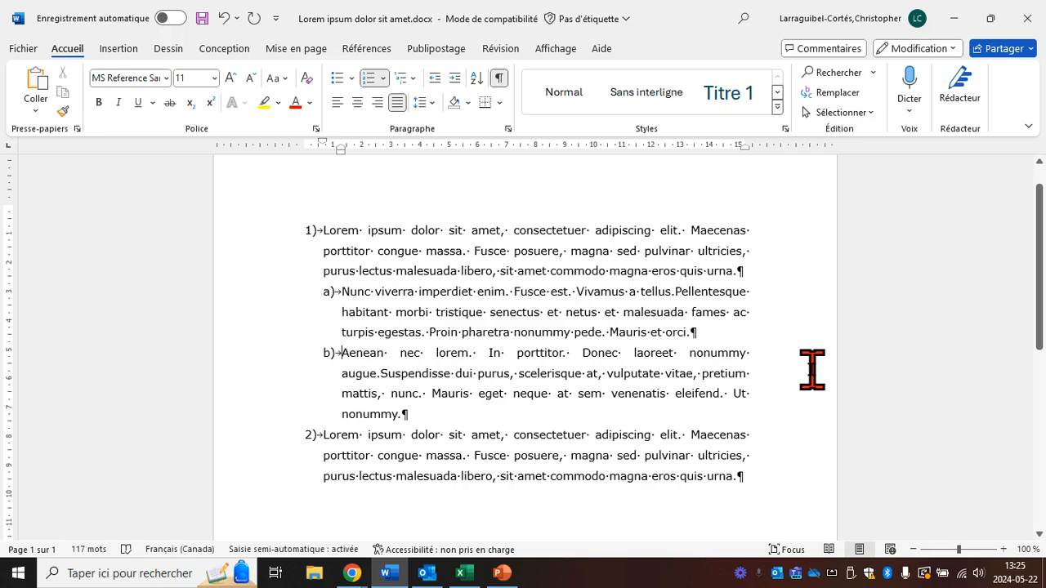
key("Tab")
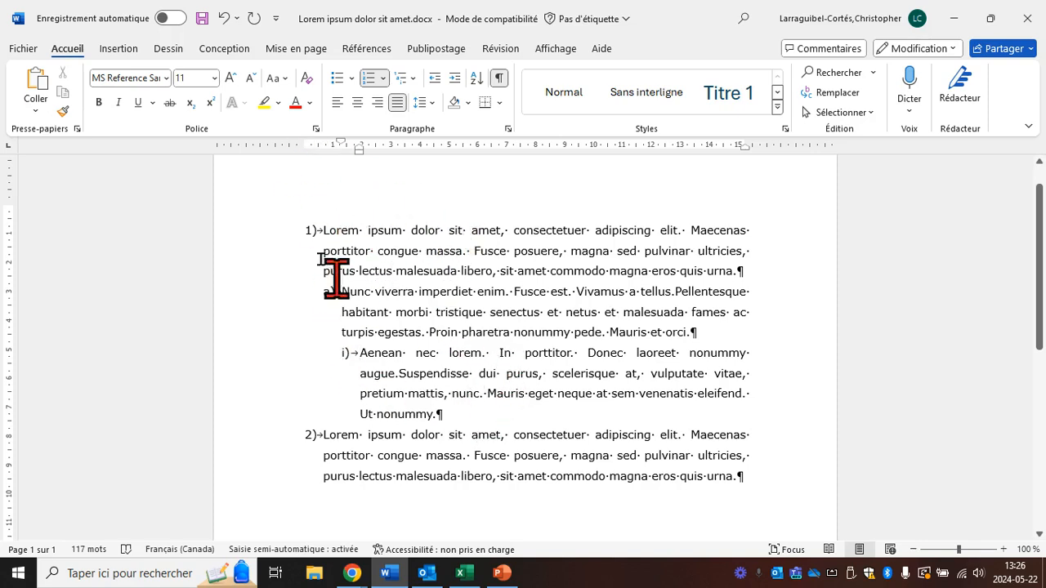
Step: Undo the list level changes and the multilevel list formatting on all four paragraphs
key("shift+Tab")
key("shift+Tab")
left_click(224, 17)
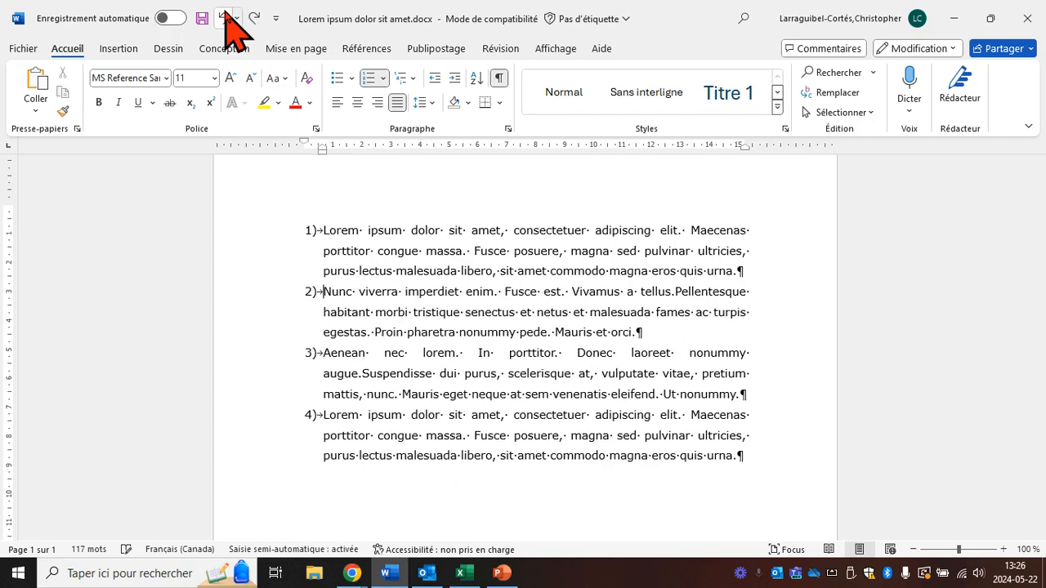
left_click(224, 17)
left_click(224, 17)
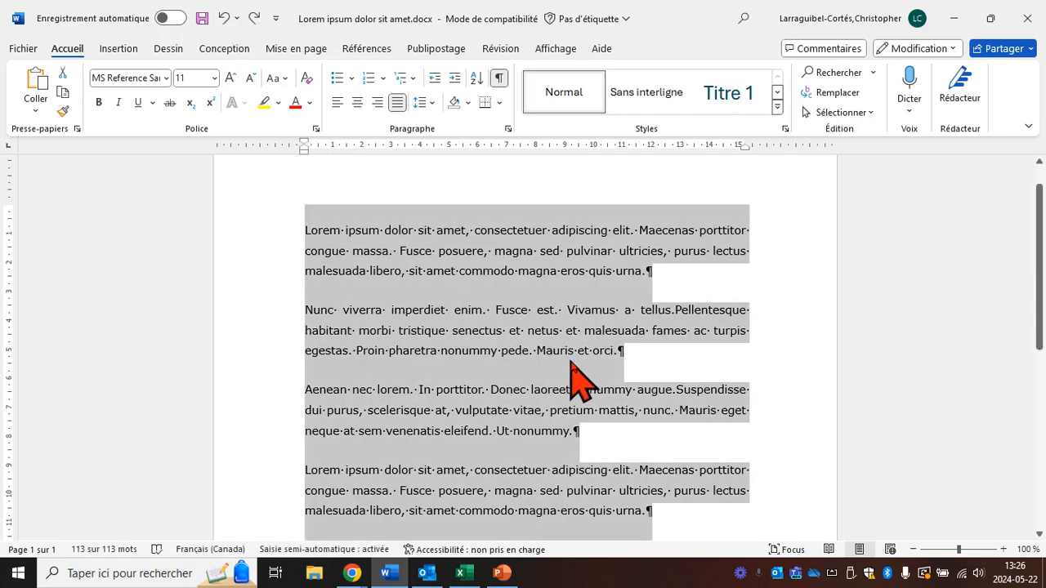
Step: Examine the indent and spacing settings of all four paragraphs in the paragraph settings, leaving them as they are
scroll(576, 377, "down", 1)
left_click(741, 514)
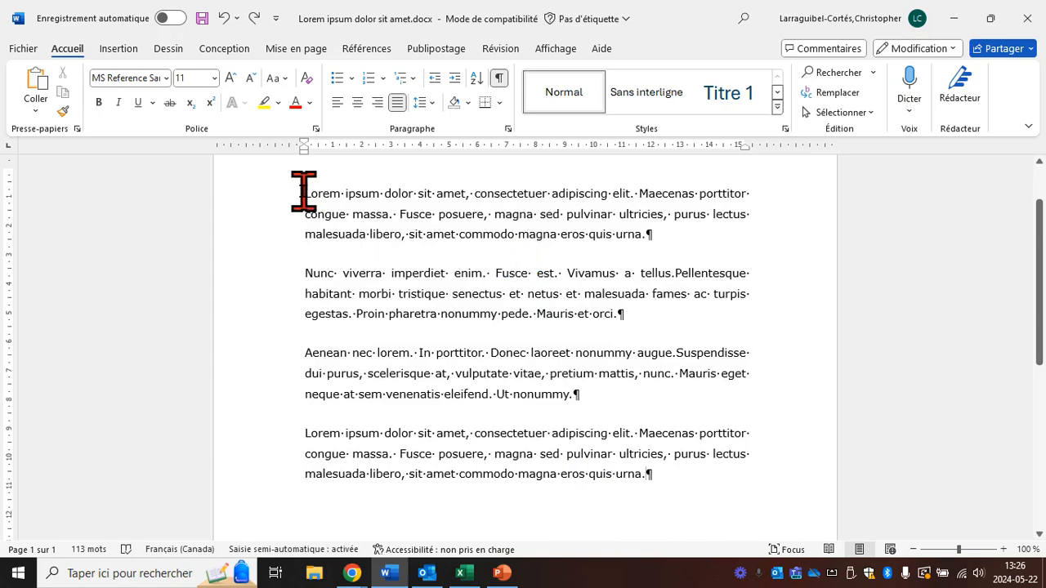
left_click_drag(303, 192, 675, 478)
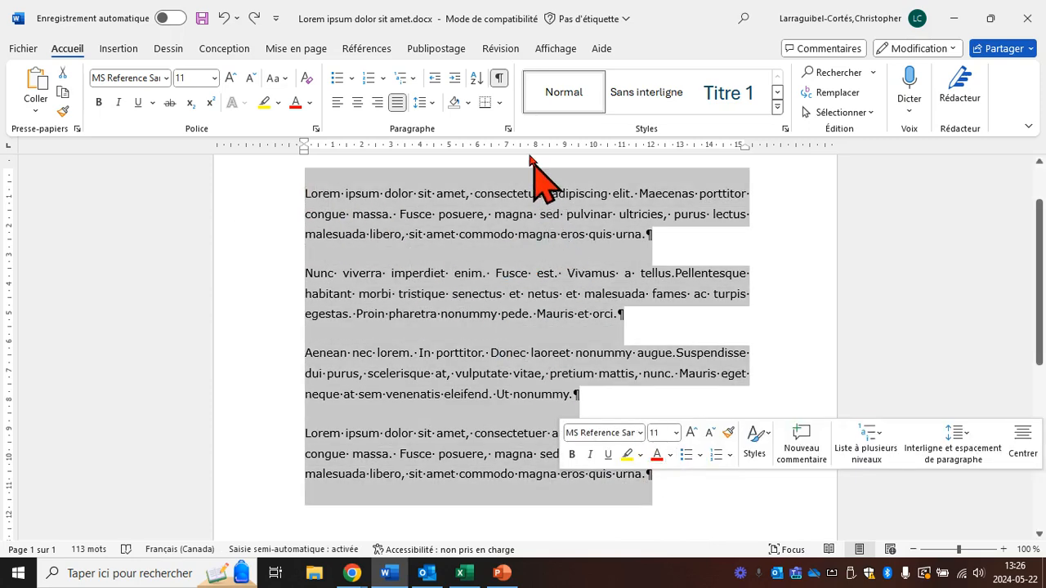
left_click(508, 128)
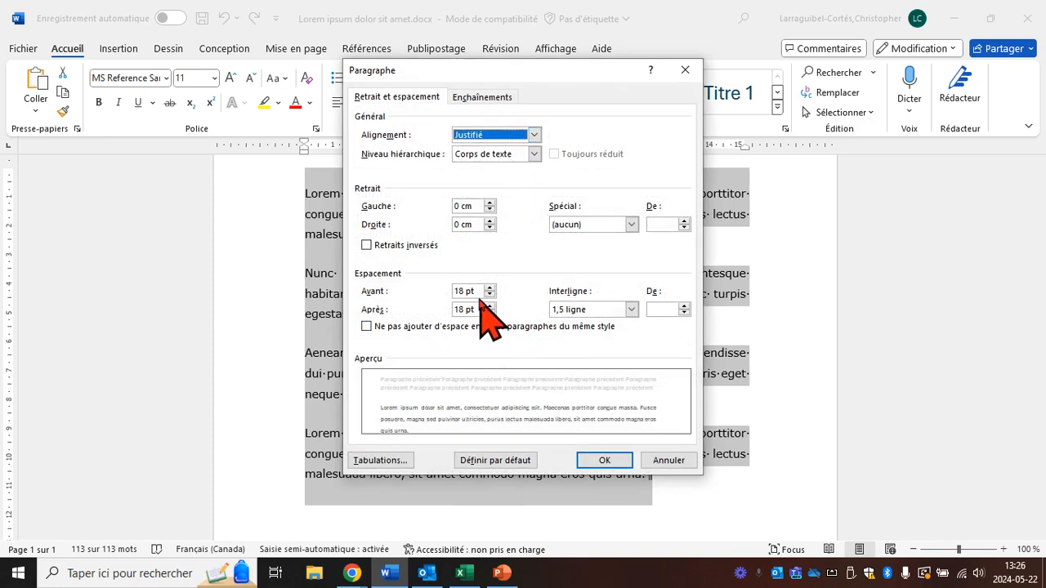
left_click(668, 460)
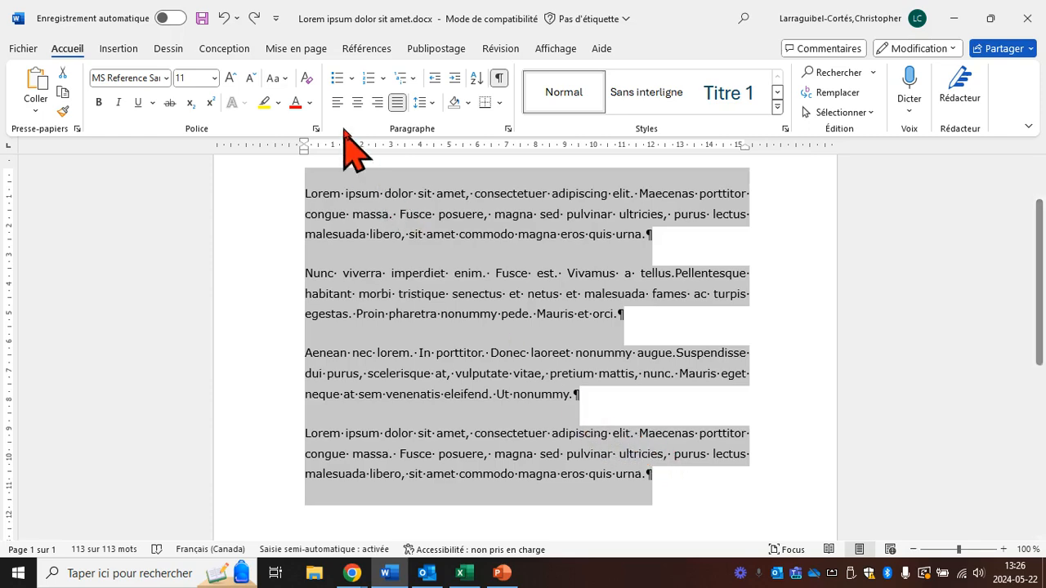
Step: Apply the four-diamond bullet to all four paragraphs
left_click(350, 77)
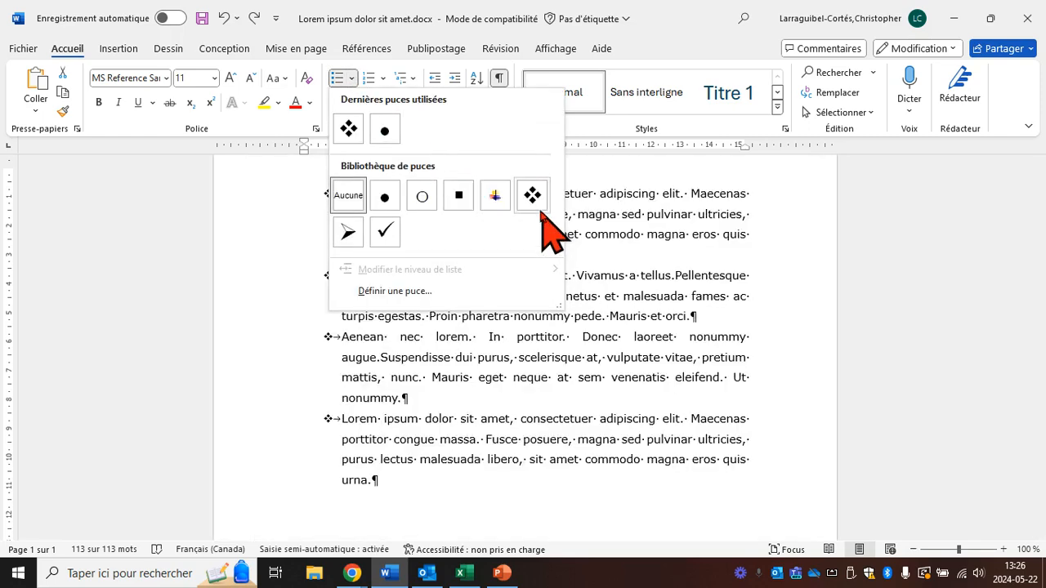
left_click(538, 209)
left_click(654, 509)
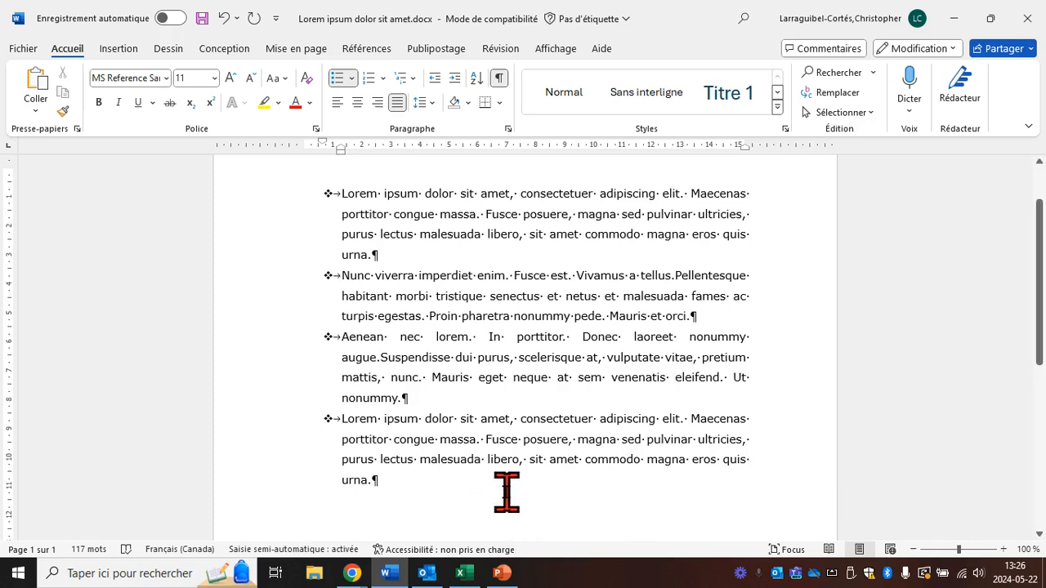
Step: Turn off "Ne pas ajouter d'espace entre les paragraphes du même style" for all four bulleted paragraphs
left_click_drag(474, 495, 345, 206)
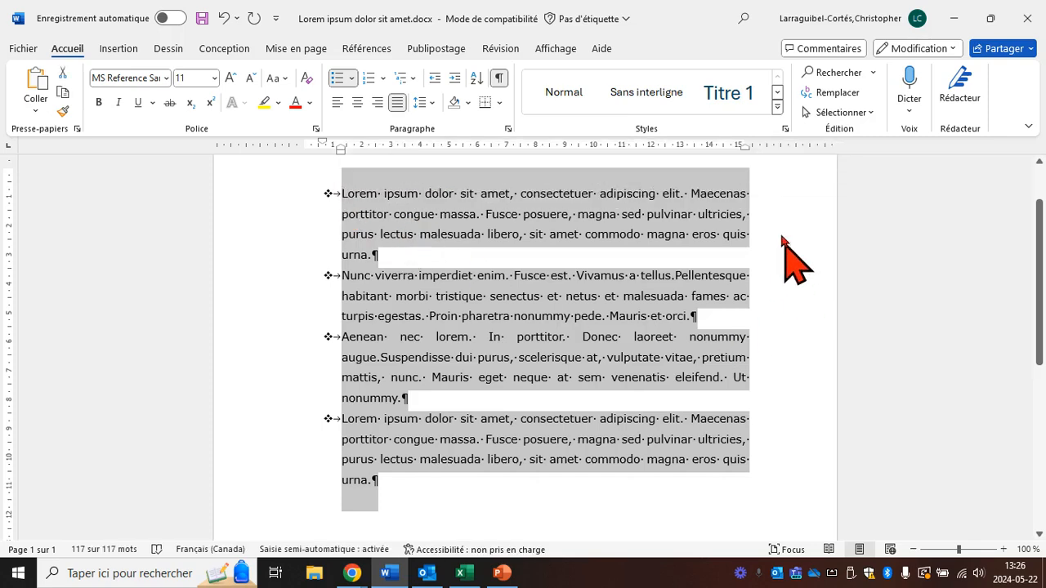
left_click(507, 129)
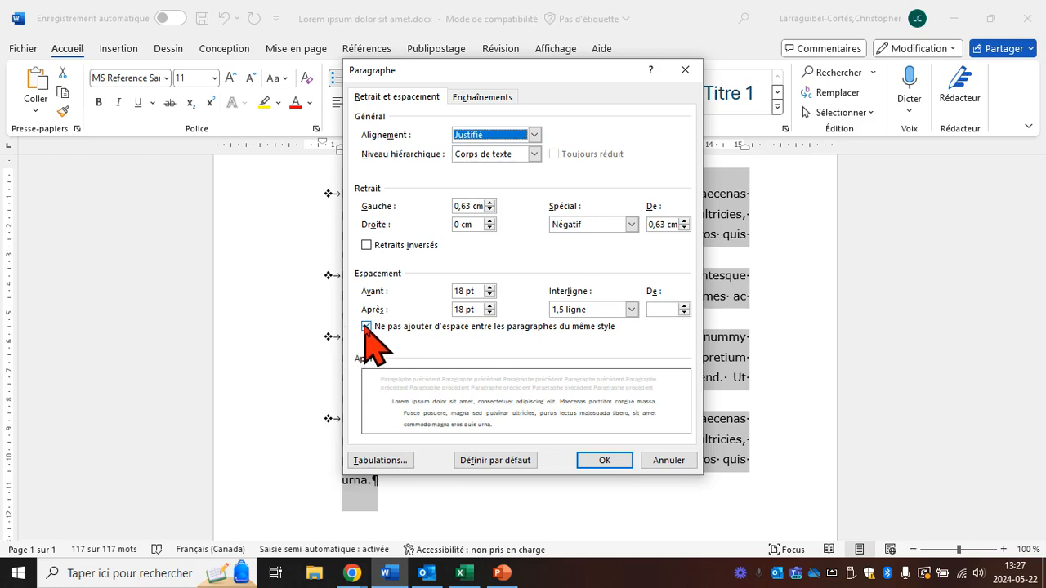
left_click(365, 327)
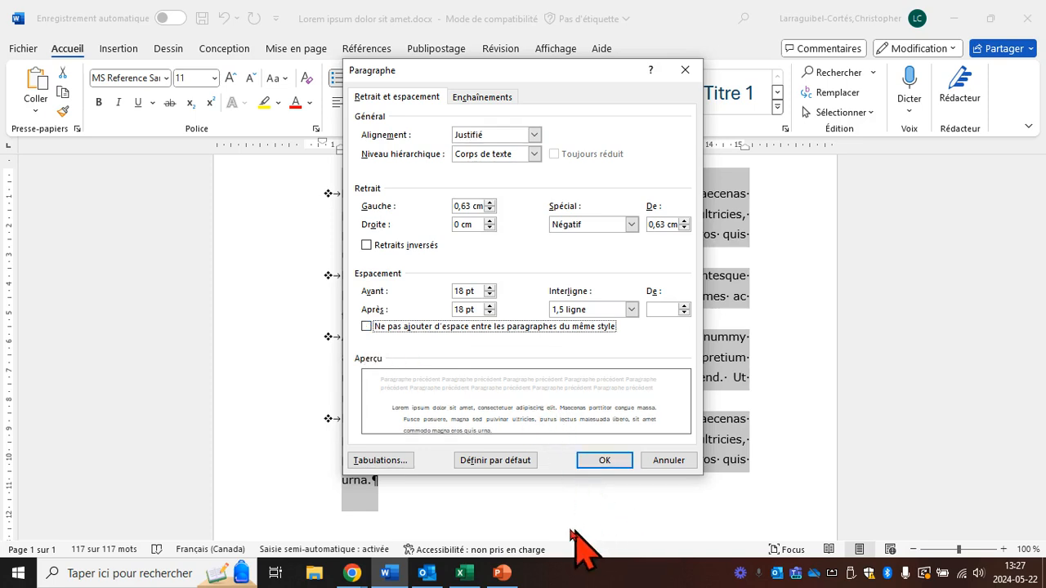
left_click(605, 462)
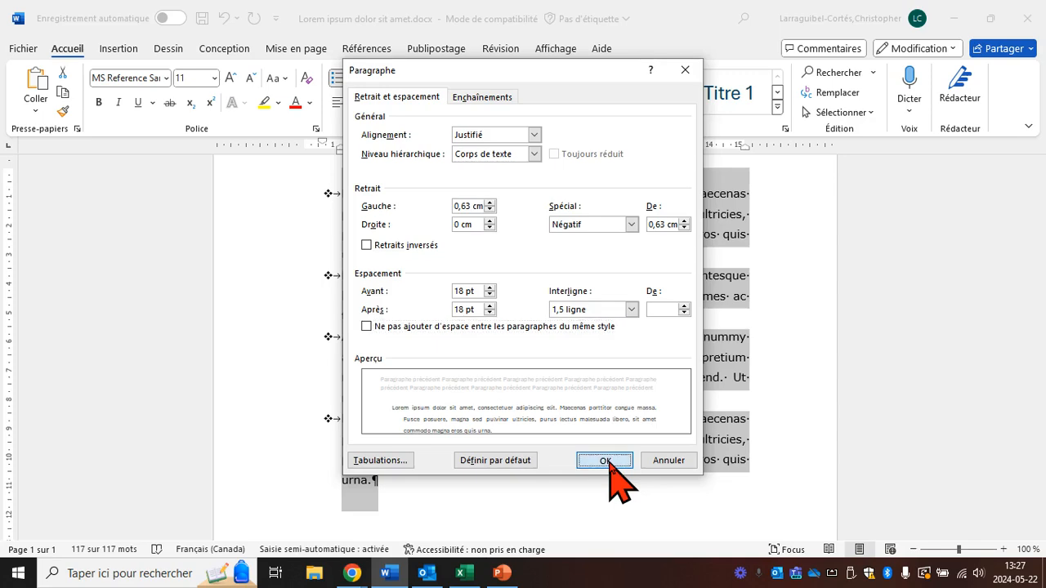
left_click(778, 418)
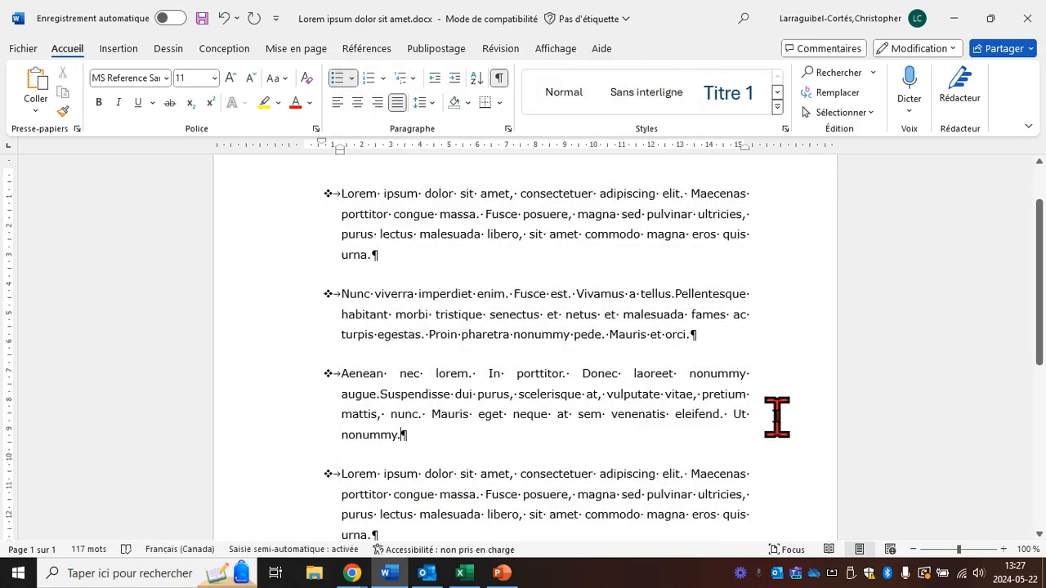
Step: Try moving the first-line indent of only the "Aenean nec lorem" item to 0 cm on the ruler, and undo it
scroll(777, 419, "down", 1)
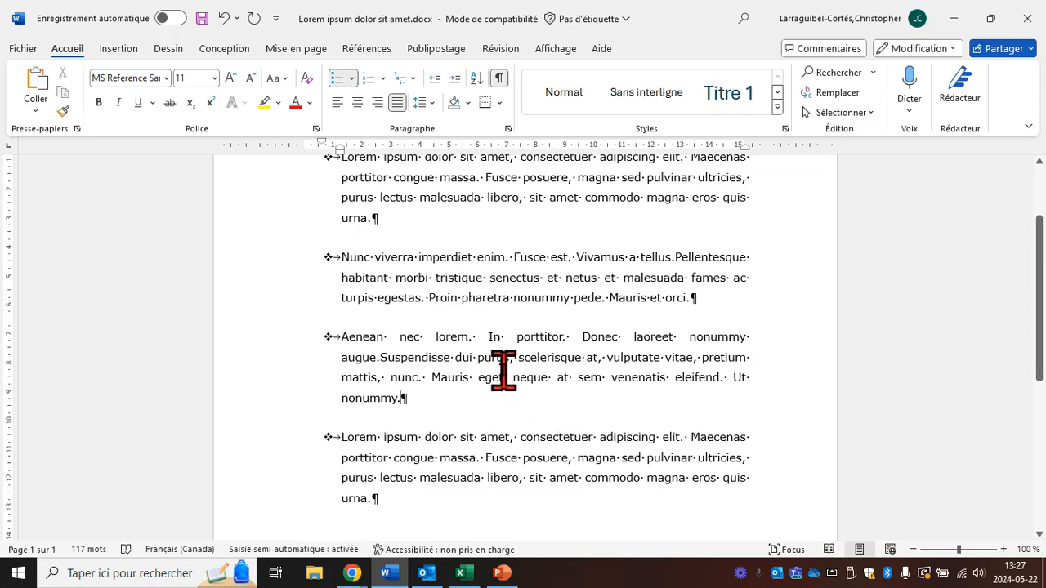
scroll(500, 370, "up", 2)
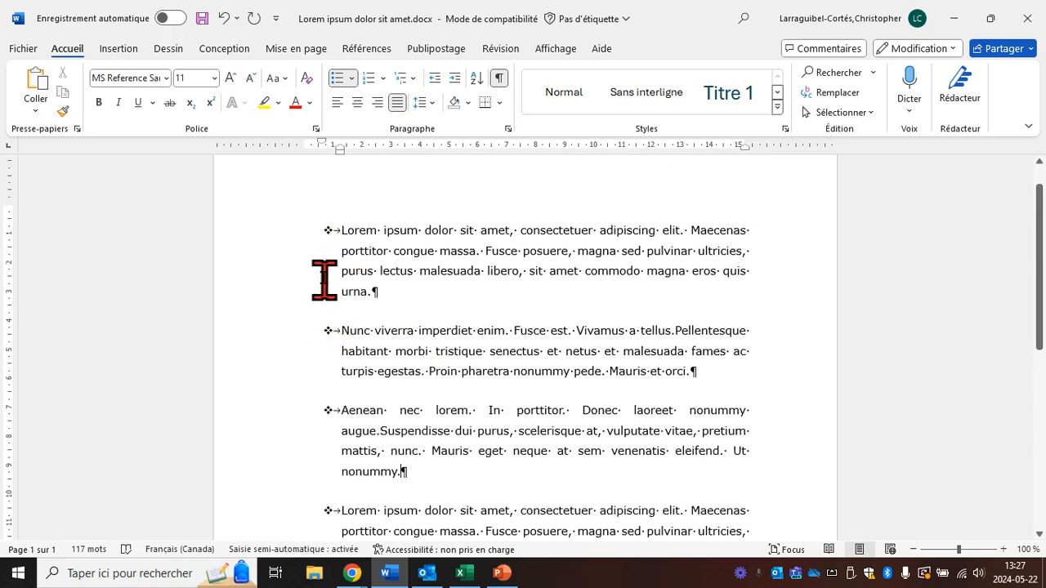
scroll(334, 373, "down", 2)
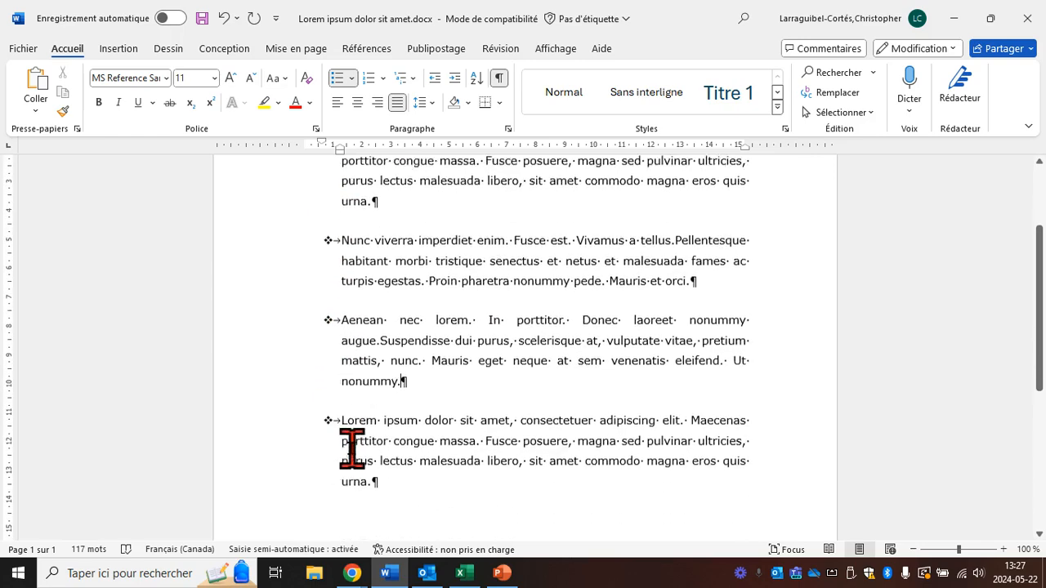
scroll(416, 413, "up", 1)
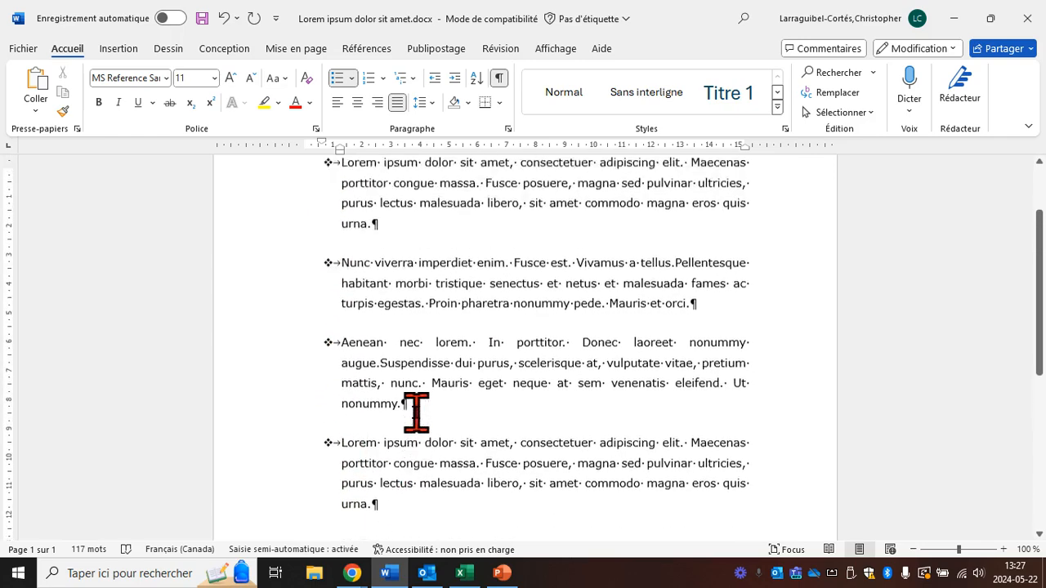
scroll(416, 413, "up", 3)
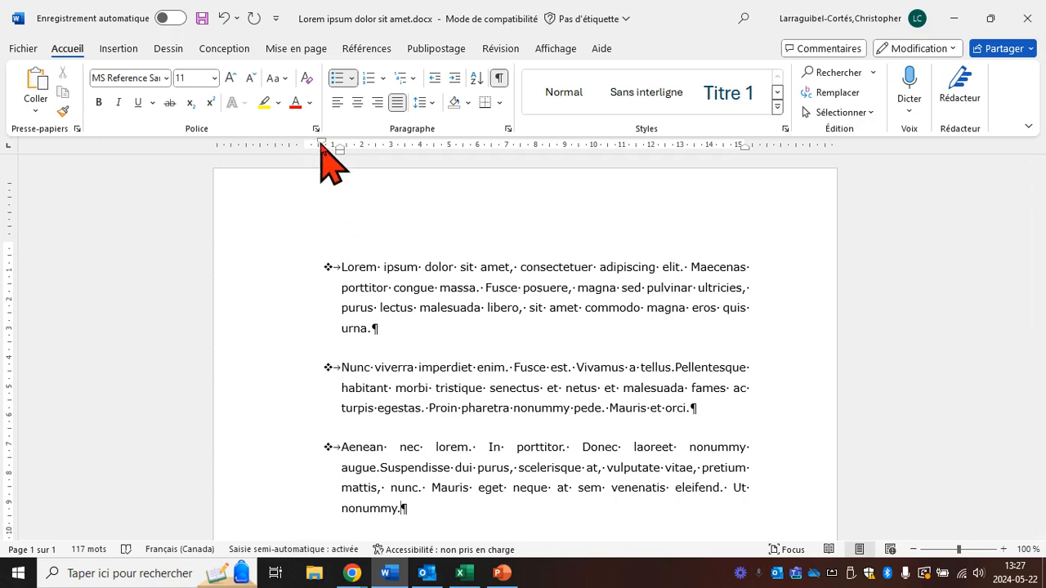
left_click_drag(321, 140, 304, 144)
scroll(433, 326, "down", 1)
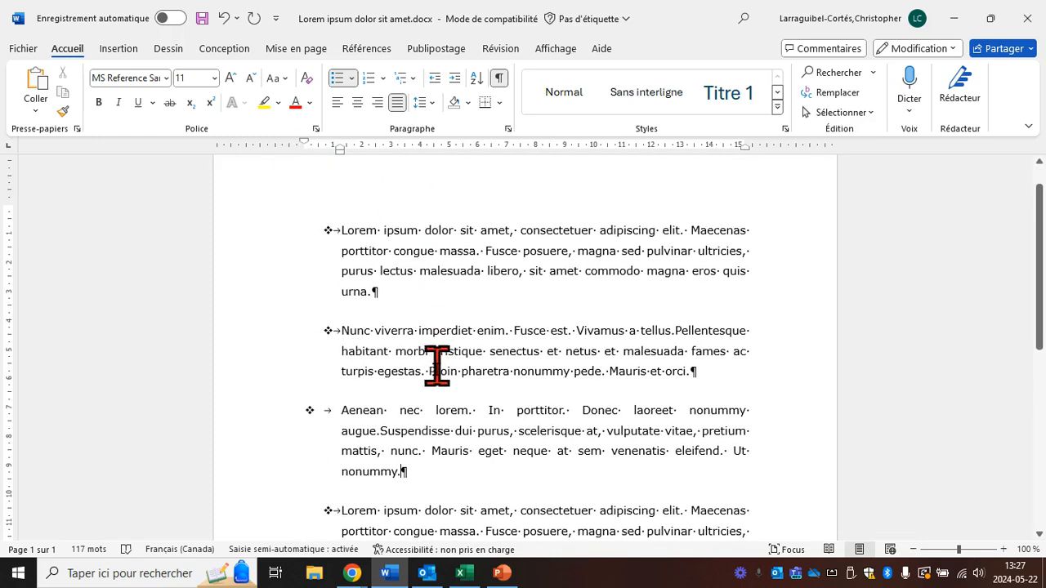
left_click(391, 451)
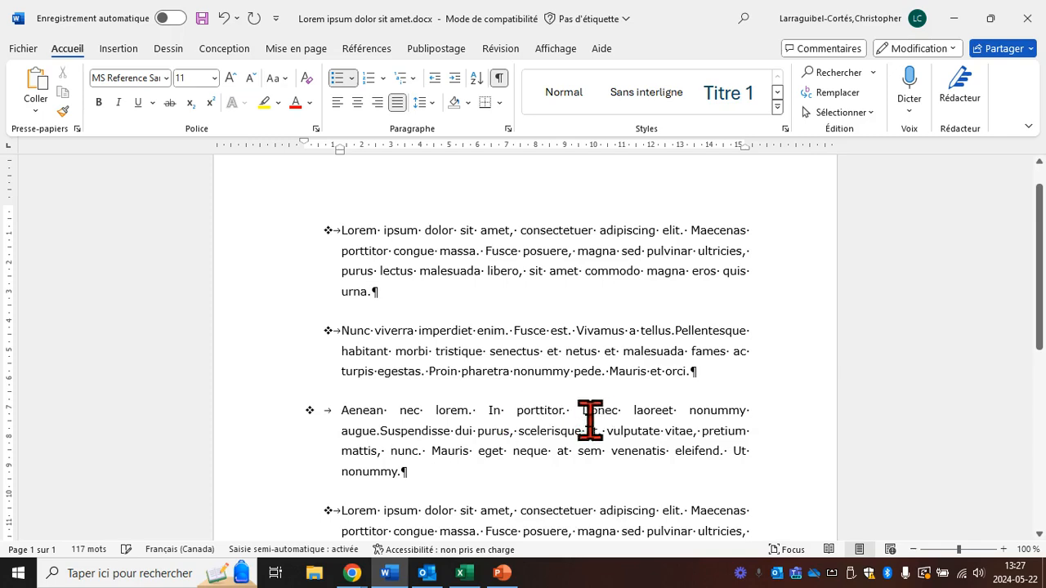
left_click(225, 18)
Step: Try moving the first-line indent of all four bulleted items to 0 cm on the ruler, and undo it
scroll(432, 299, "down", 2)
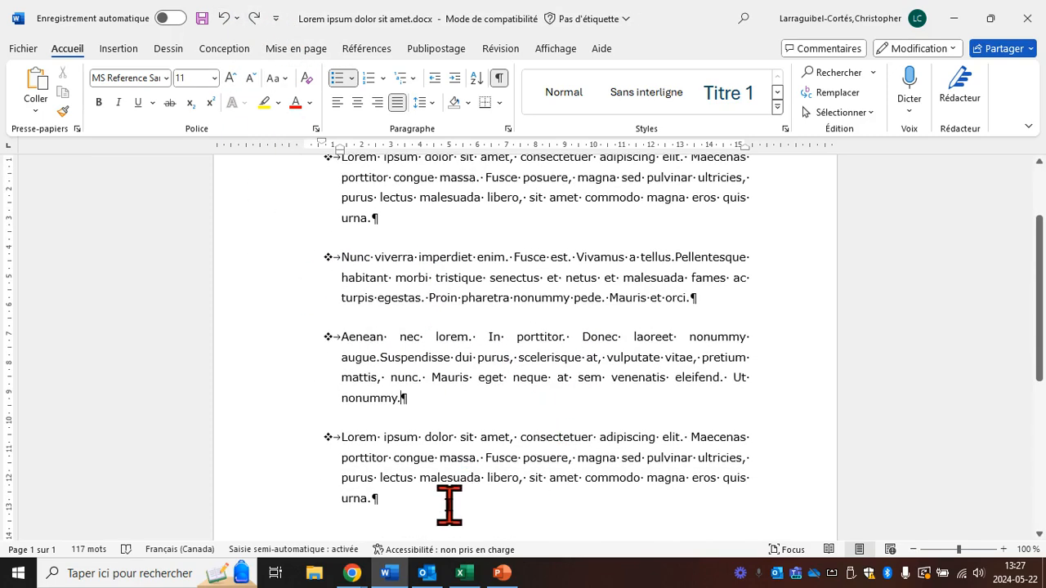
left_click_drag(445, 504, 355, 281)
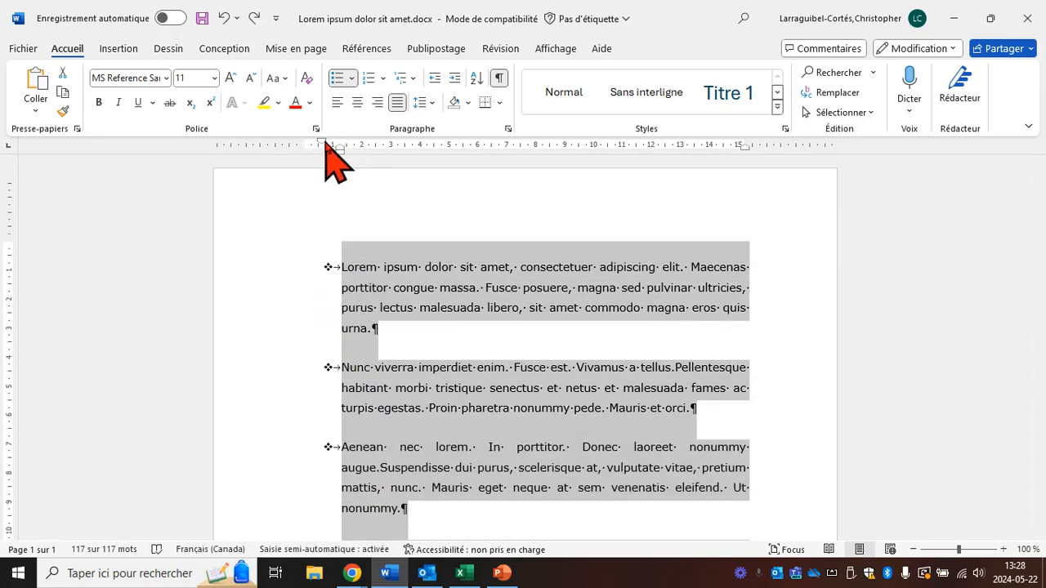
left_click_drag(324, 142, 304, 145)
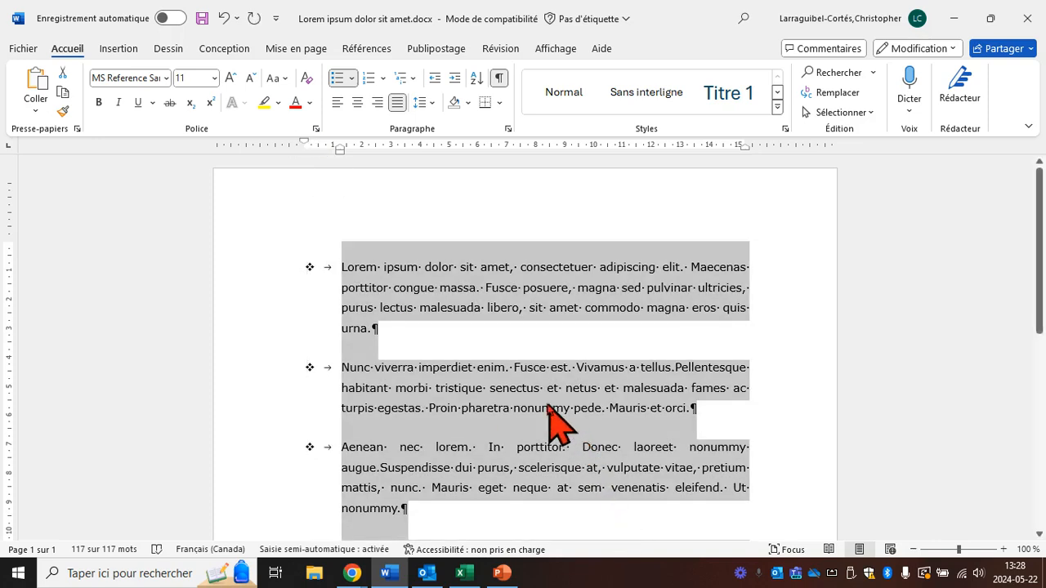
left_click(224, 18)
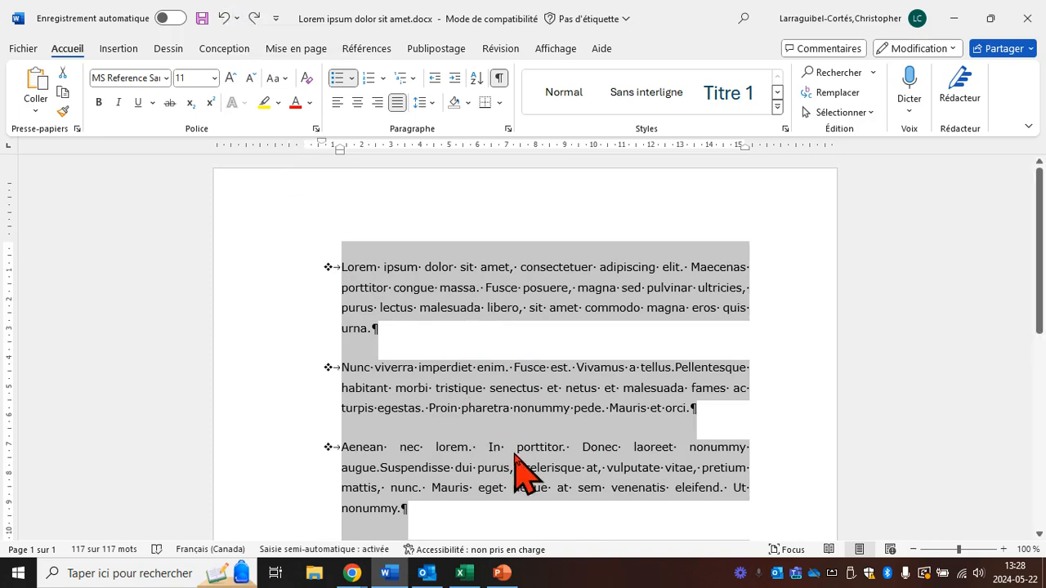
Step: Set the hanging indent of all four bulleted items to about 3.25 cm on the ruler, keeping the bullets in place
scroll(524, 467, "down", 3)
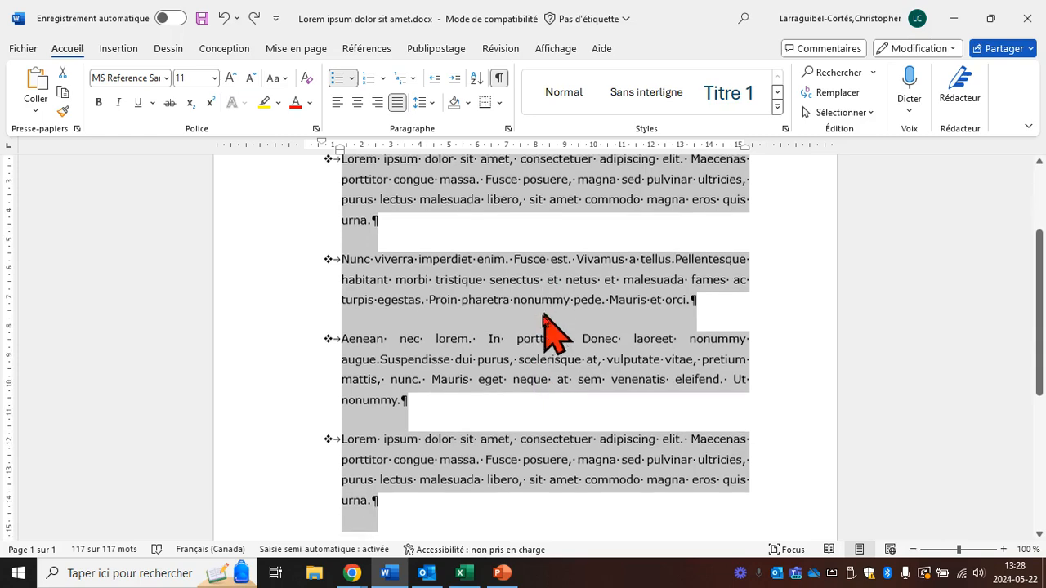
scroll(544, 323, "up", 3)
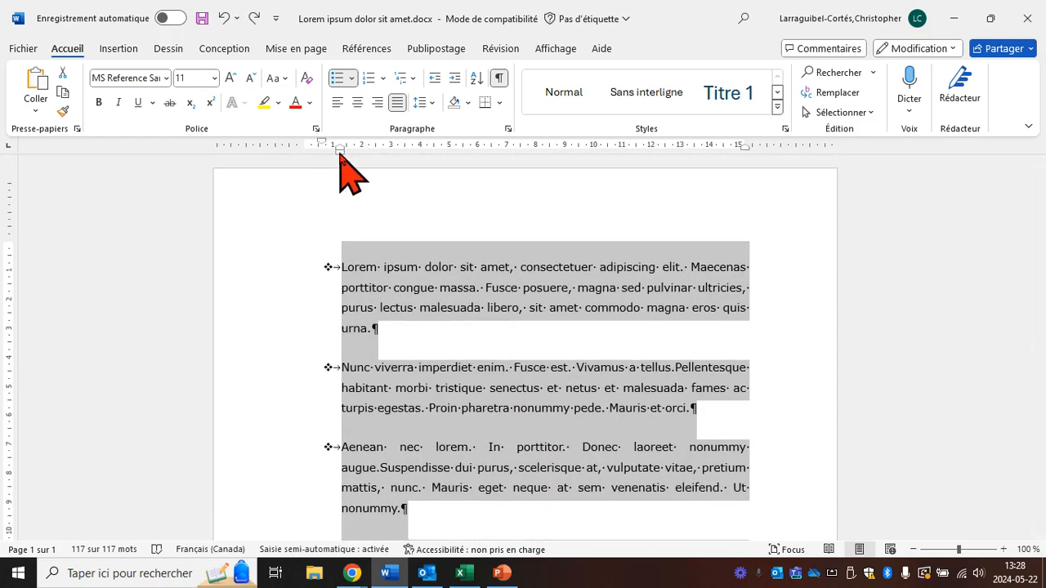
left_click_drag(340, 154, 397, 150)
left_click(362, 264)
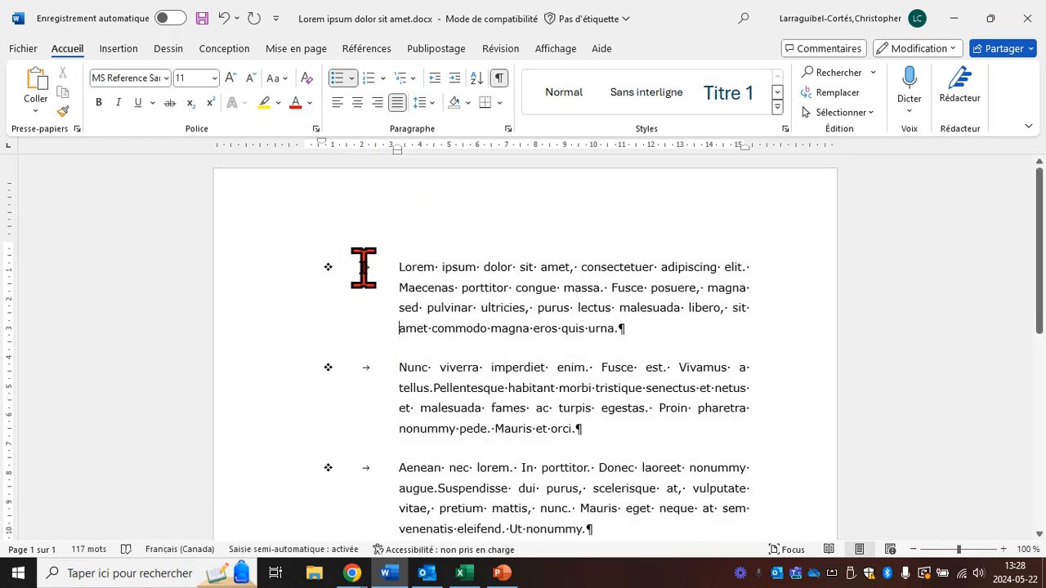
scroll(362, 351, "down", 2)
scroll(430, 433, "down", 2)
scroll(469, 428, "up", 4)
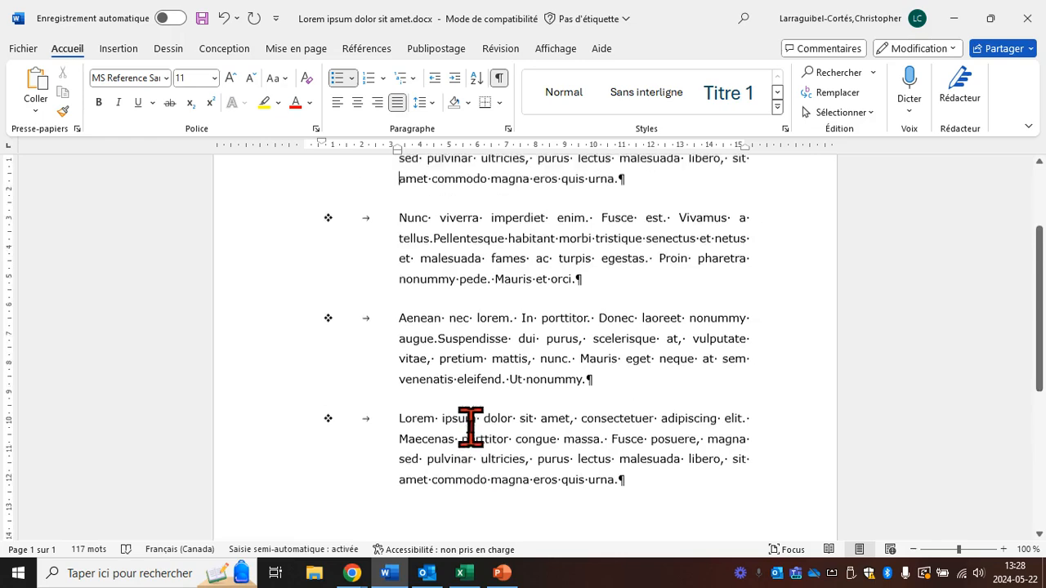